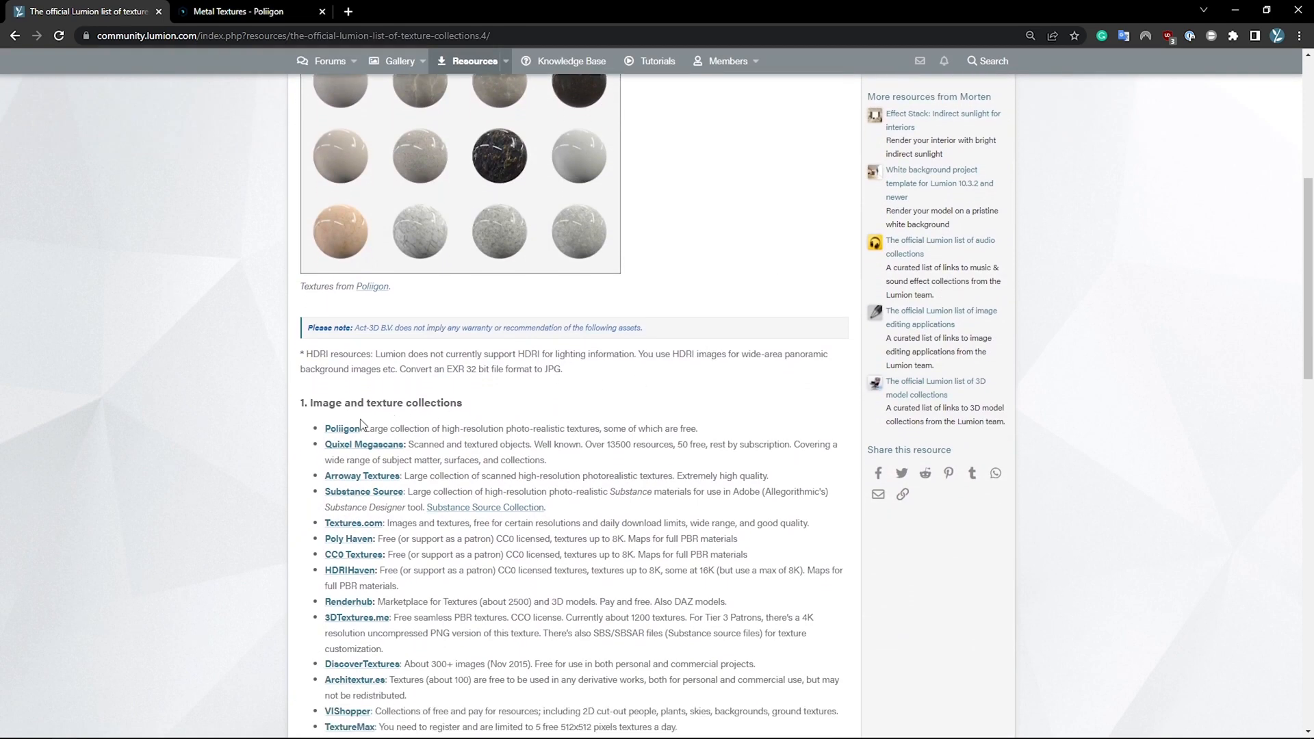
Step: Open the Poliigon site from the image and texture collections list and search its assets for "chainmail"
left_click(349, 430)
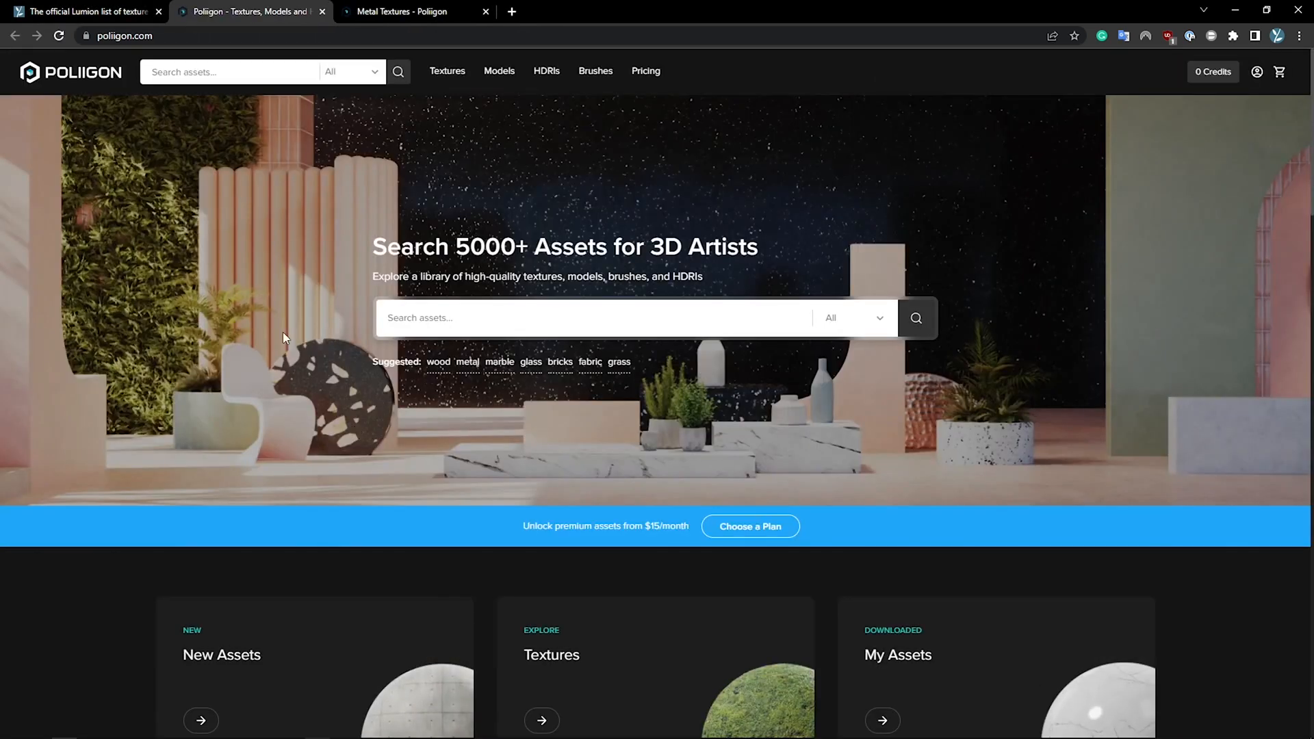
left_click(236, 73)
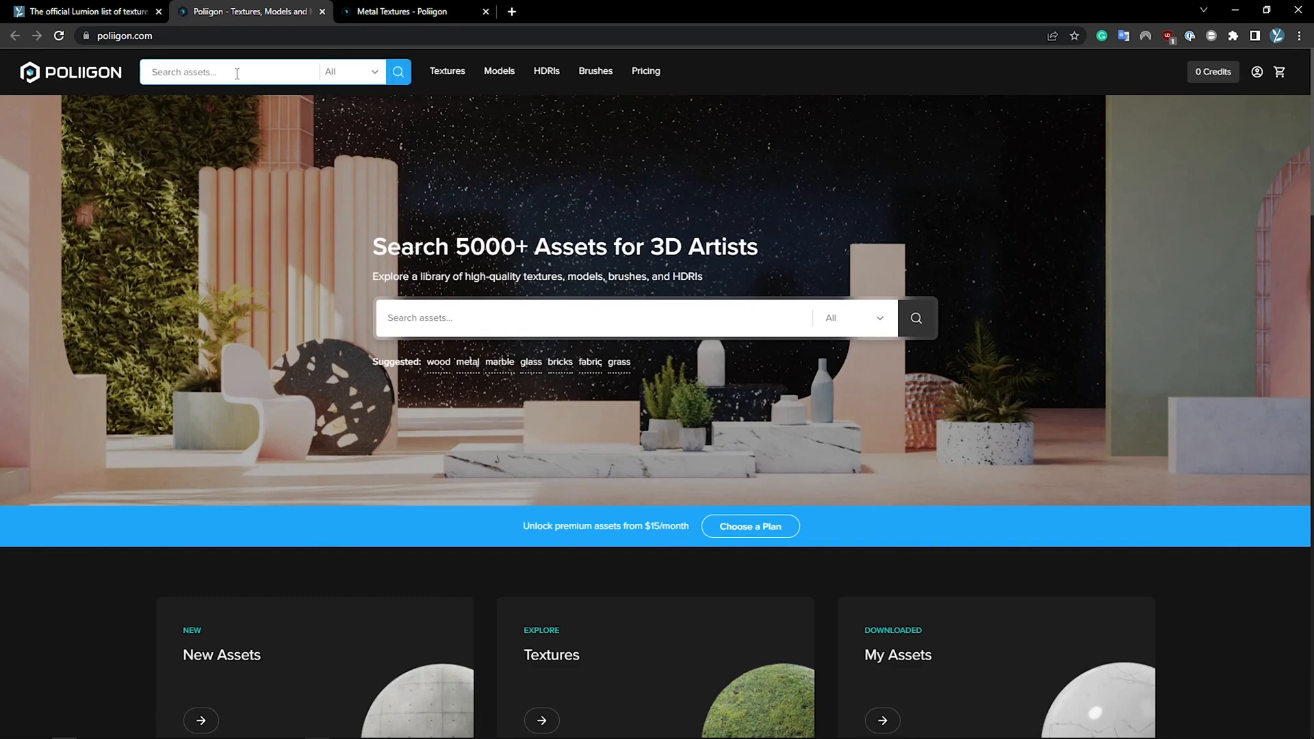
type("chainmail")
key("Return")
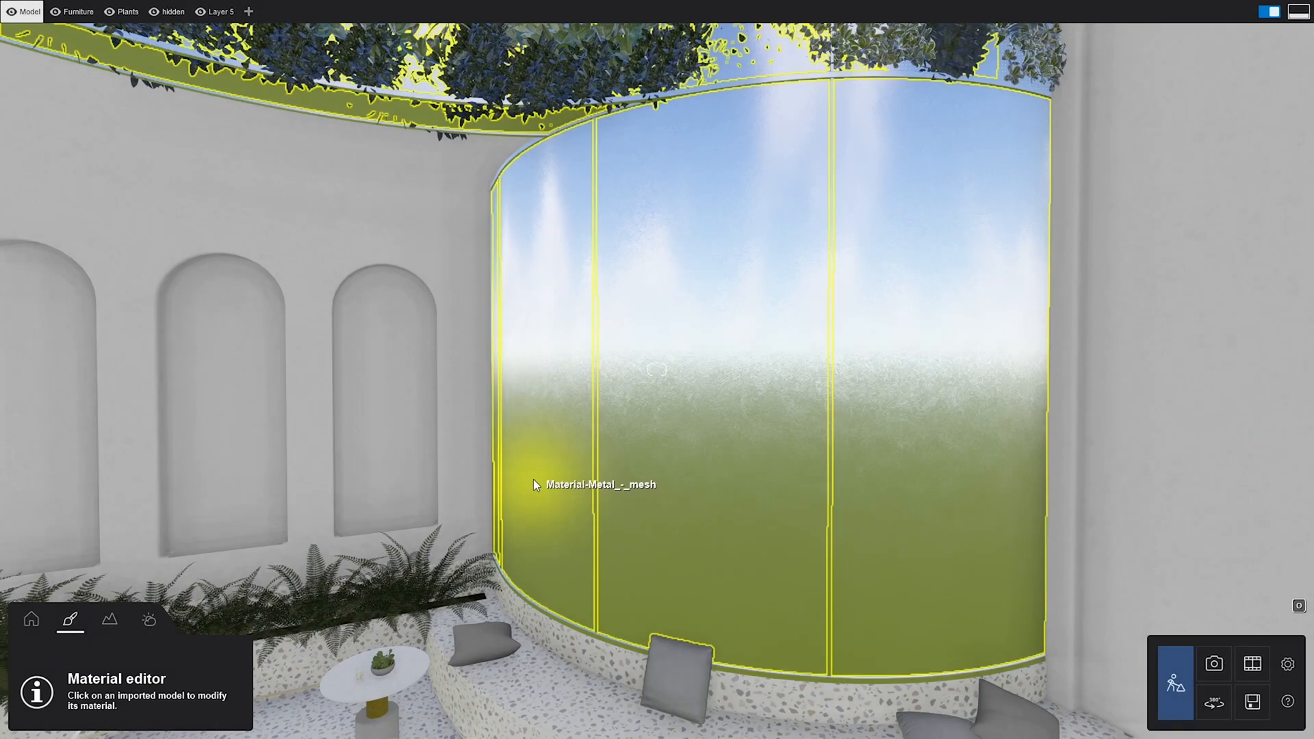
Step: Switch to Lumion and assign a new standard material to the curved Material-Metal_-_mesh surface
left_click(534, 479)
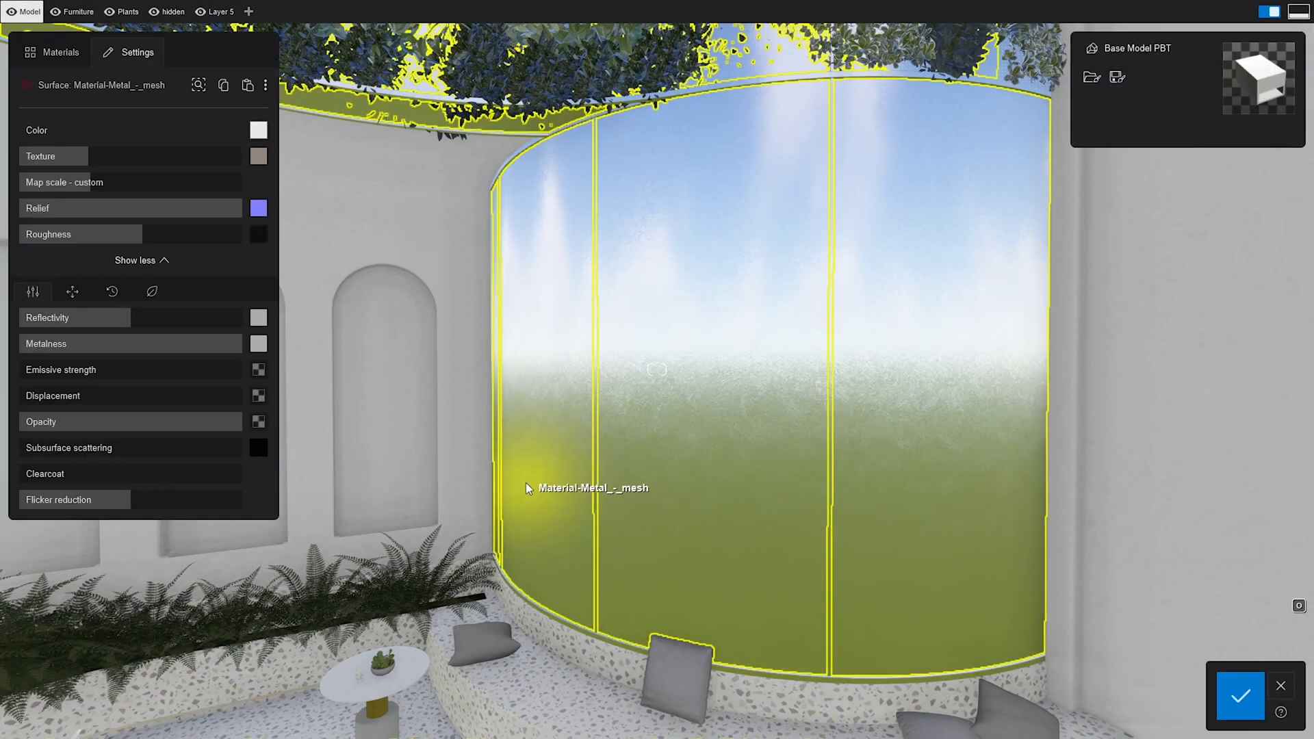
left_click(65, 53)
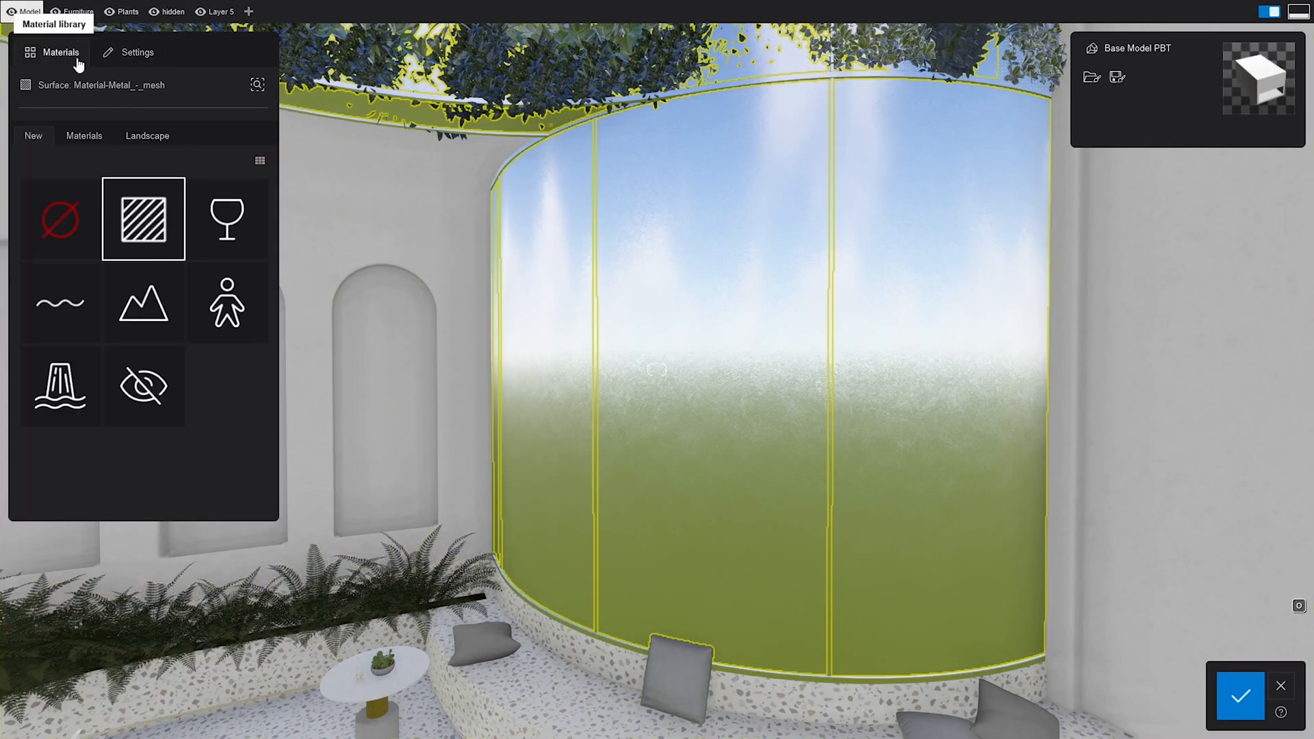
left_click(133, 228)
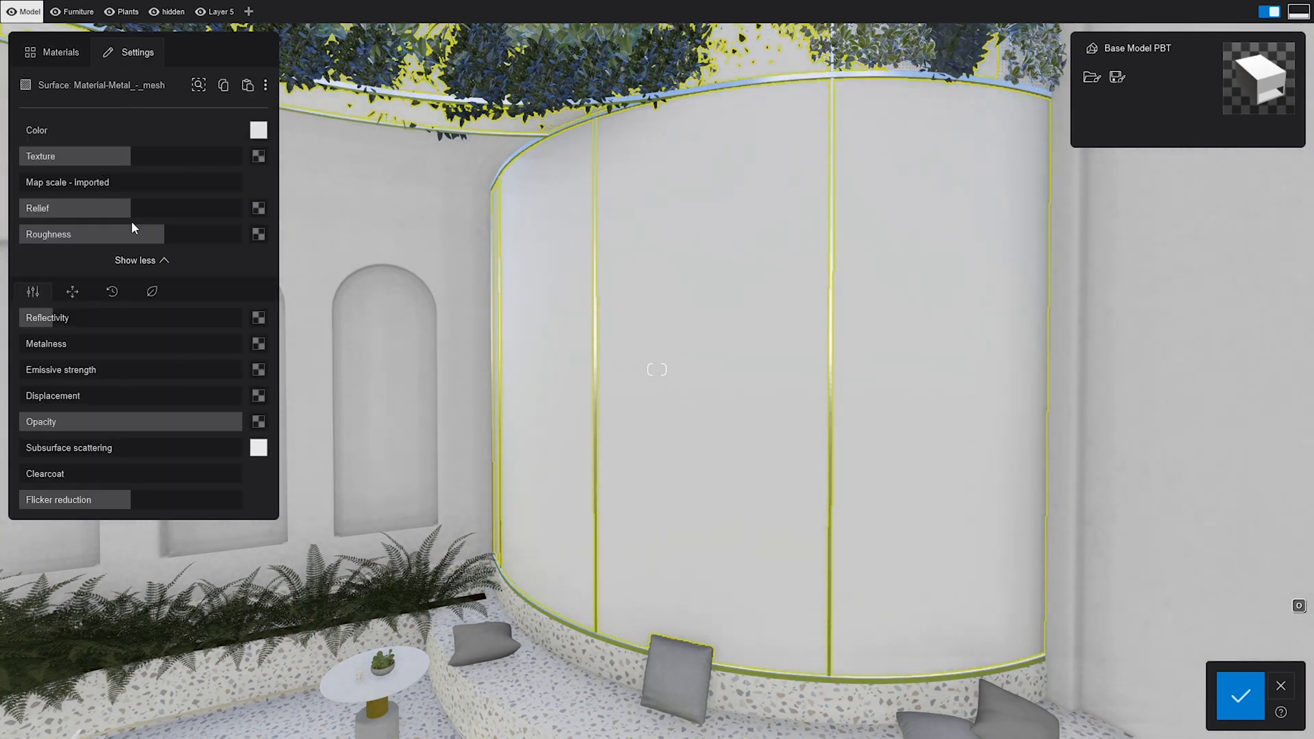
Step: Try ChainmailCopperRoundedThin001_Texture Albedo.png as the mesh material's texture map
left_click(259, 159)
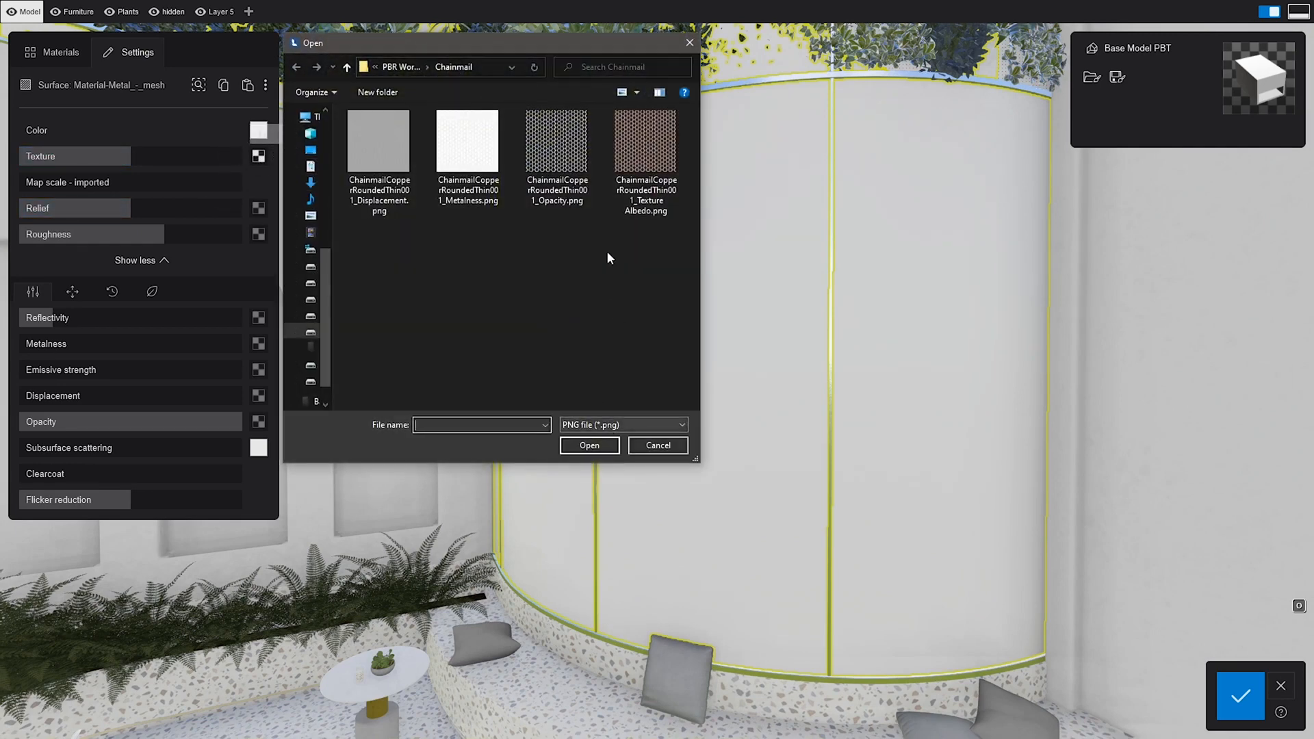
left_click(642, 172)
double_click(640, 171)
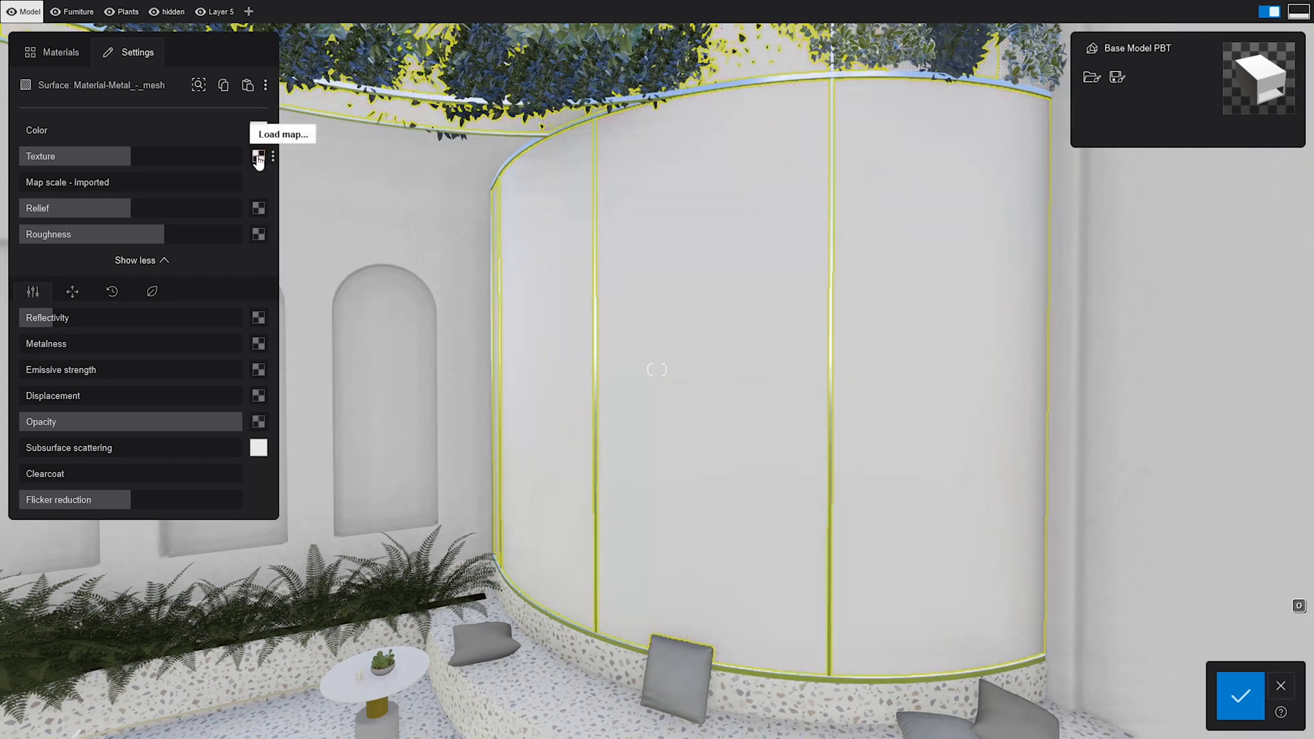
Step: Load the JPG version, ChainmailCopperRoundedThin001_Texture Albedo.jpg, as the mesh material's texture map
left_click(258, 157)
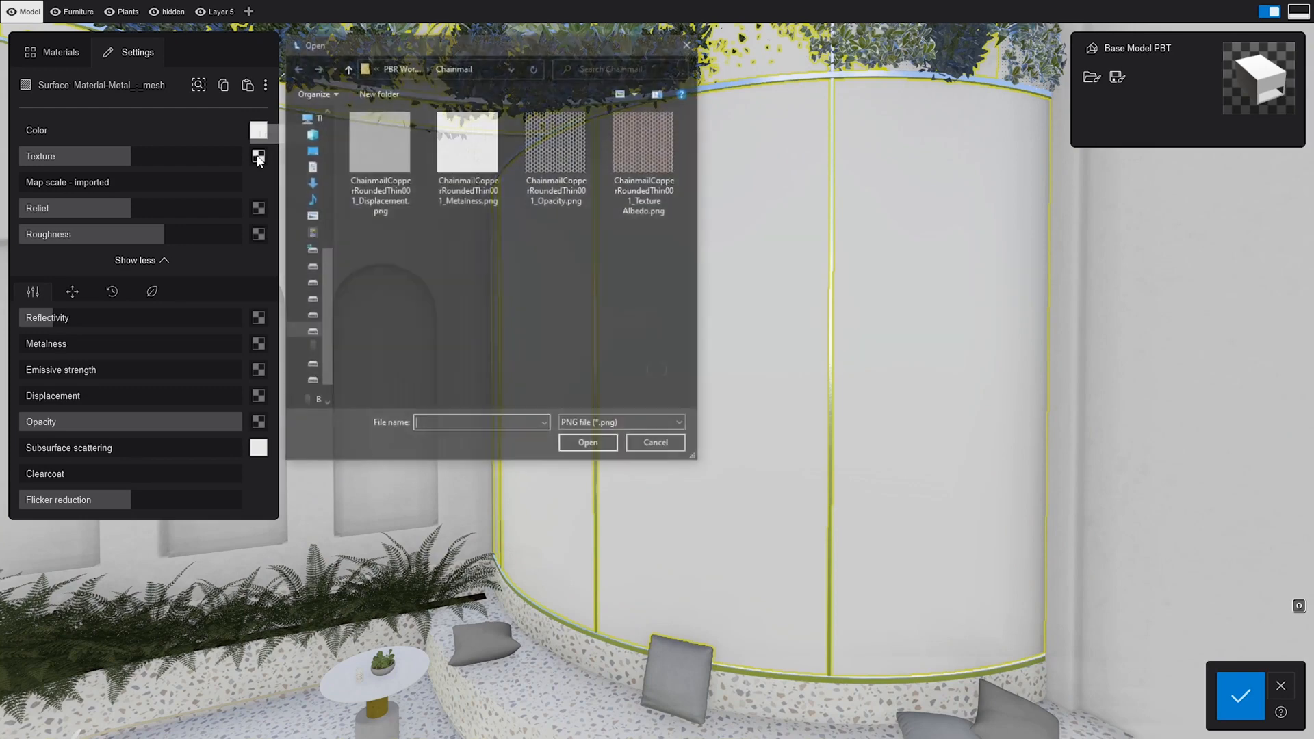
left_click(620, 425)
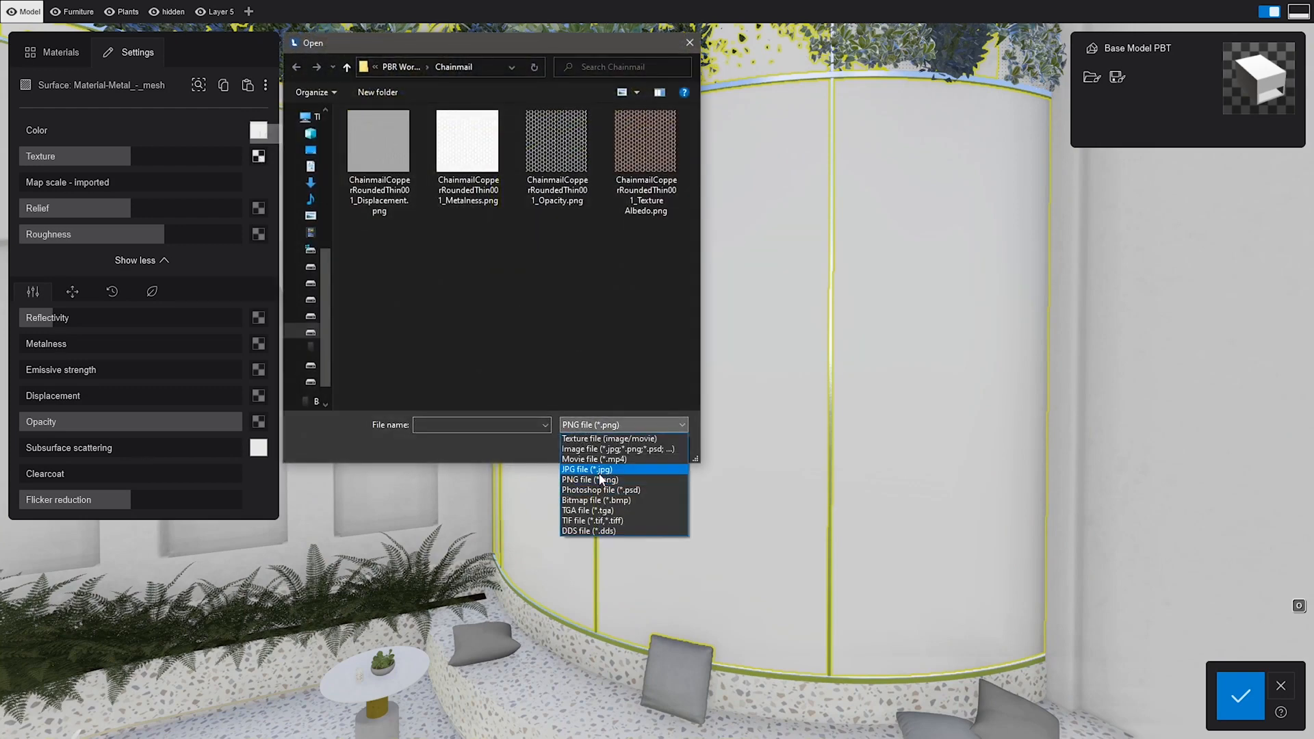
left_click(600, 472)
scroll(406, 380, "down", 1)
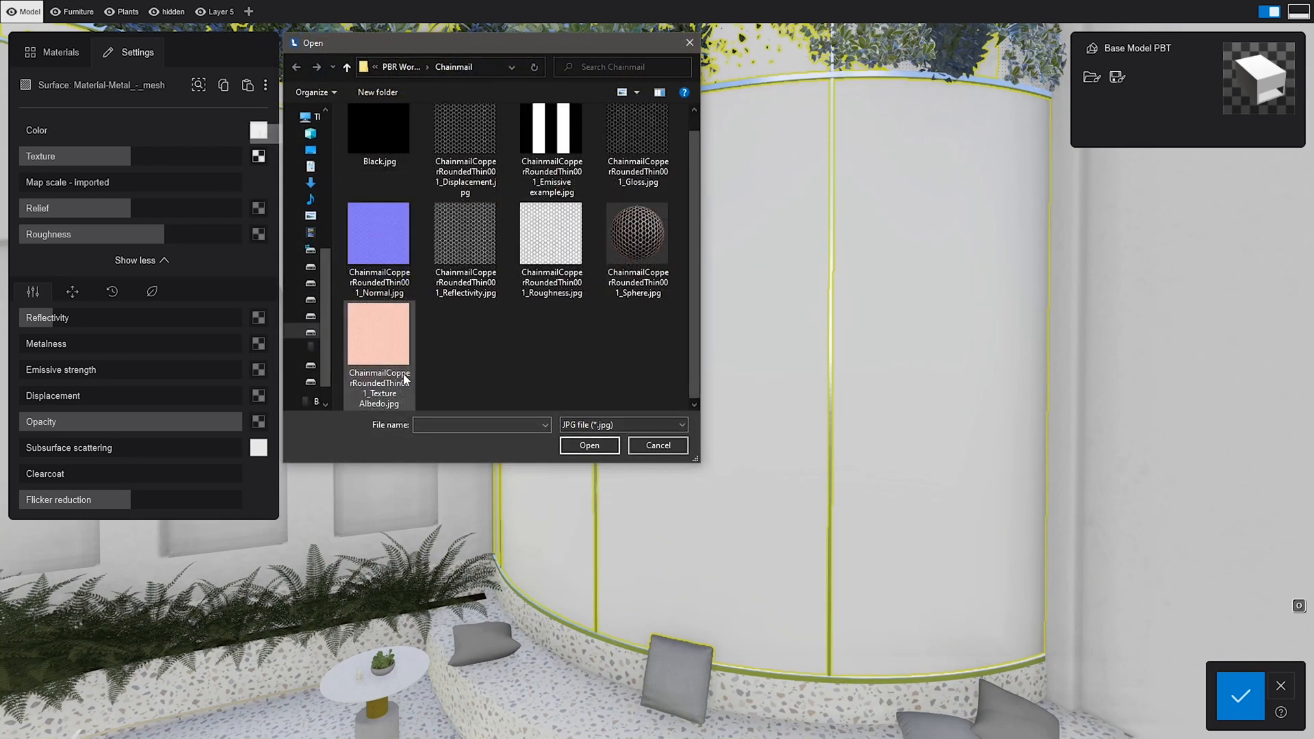
double_click(403, 378)
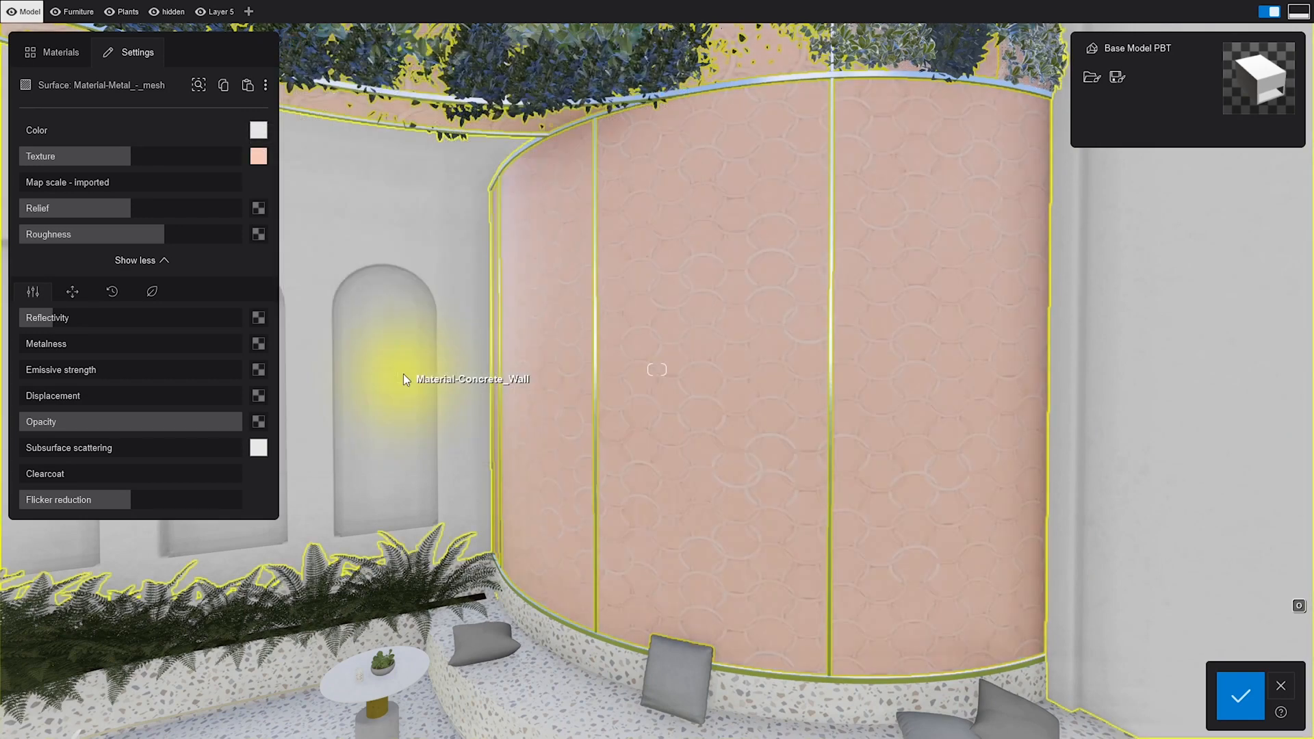
Step: Load ChainmailCopperRoundedThin001_Opacity.png as the opacity map and give the mesh material a custom map scale with smaller chain rings
left_click(258, 421)
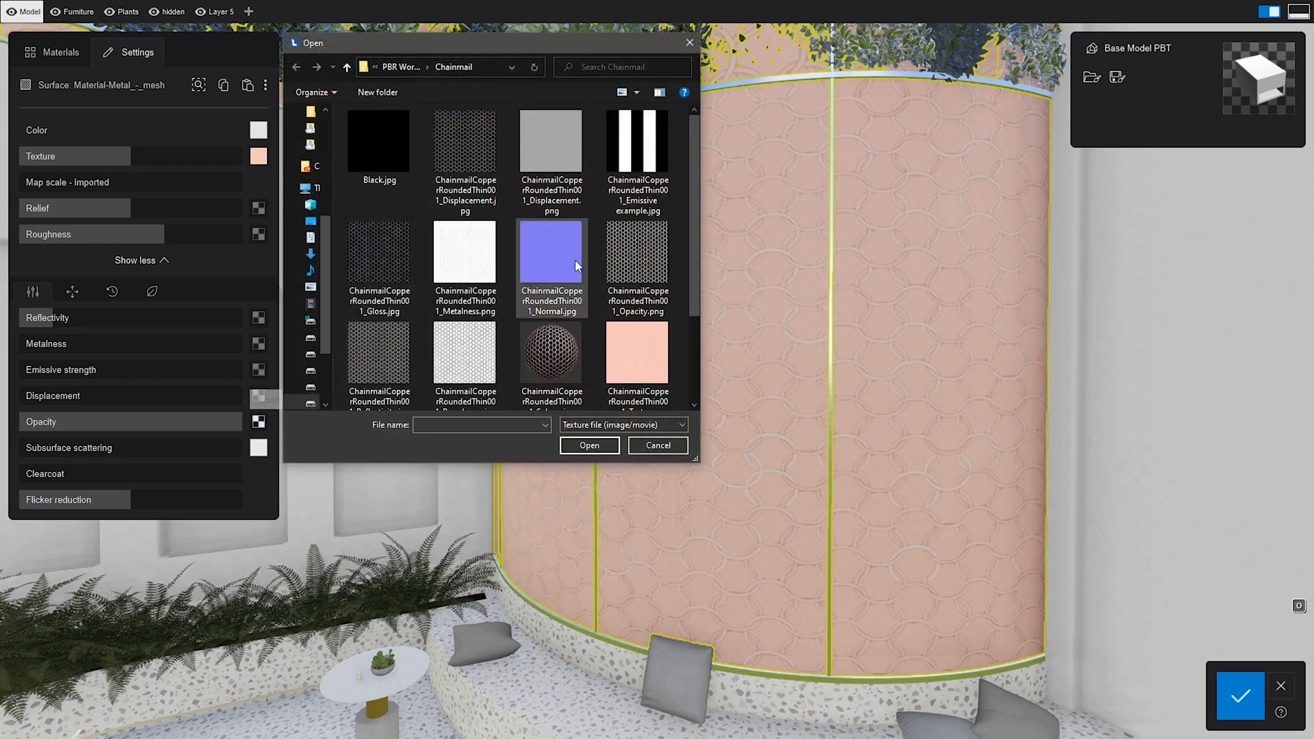
double_click(614, 272)
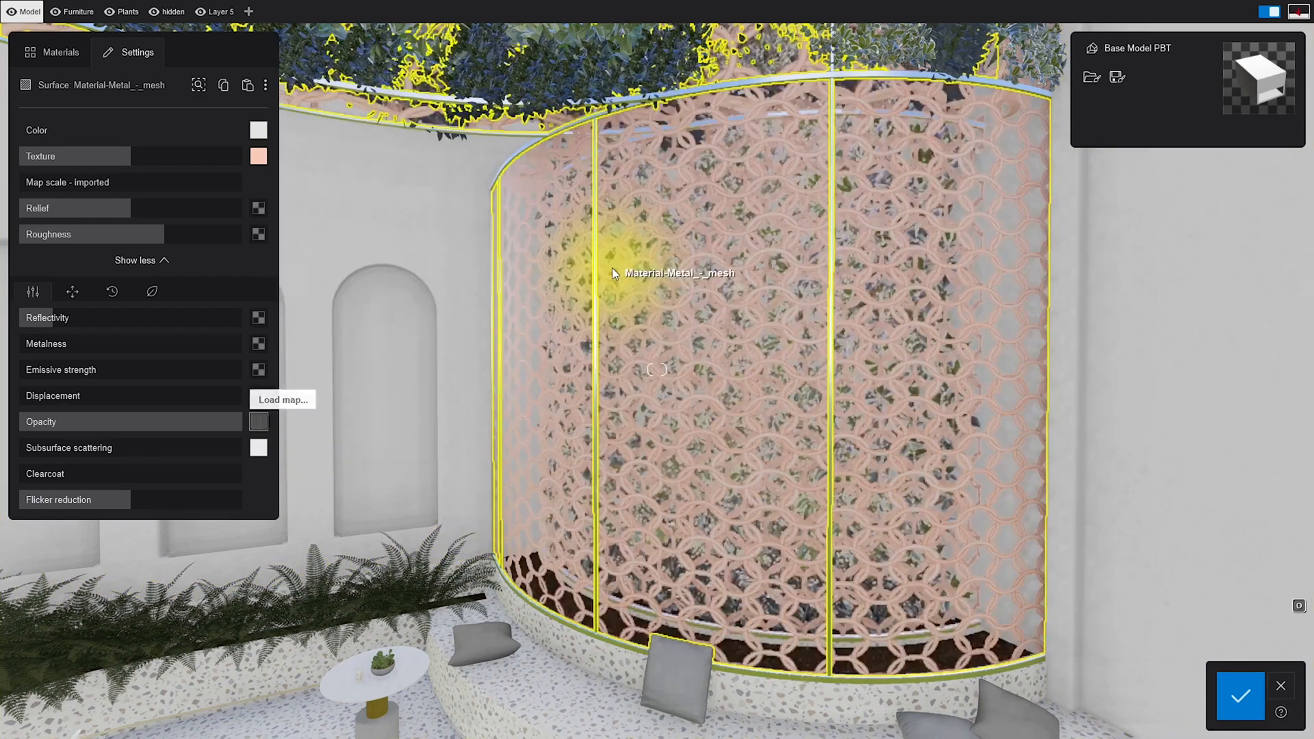
left_click(28, 182)
left_click_drag(28, 182, 79, 191)
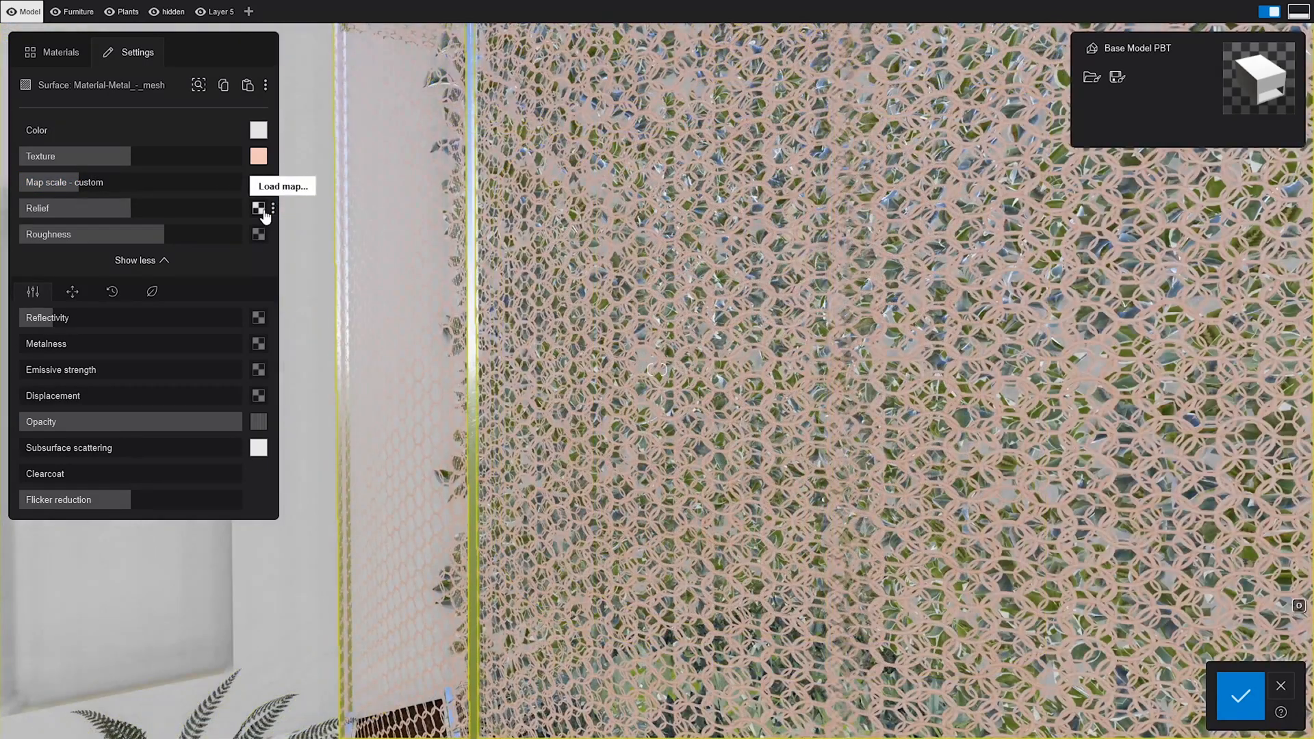
Step: Load ChainmailCopperRoundedThin001_Normal.jpg as the relief map and try a relief strength of about 109%
left_click(264, 213)
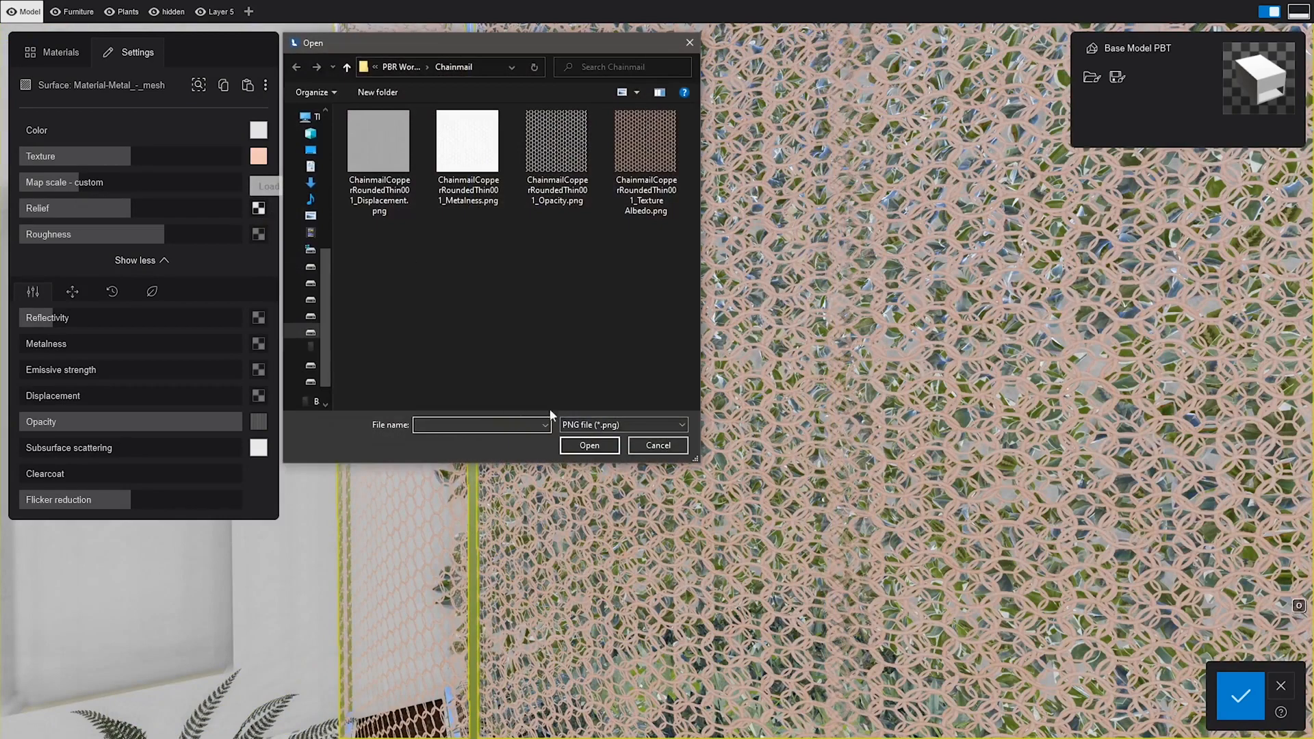
left_click(622, 424)
left_click(602, 436)
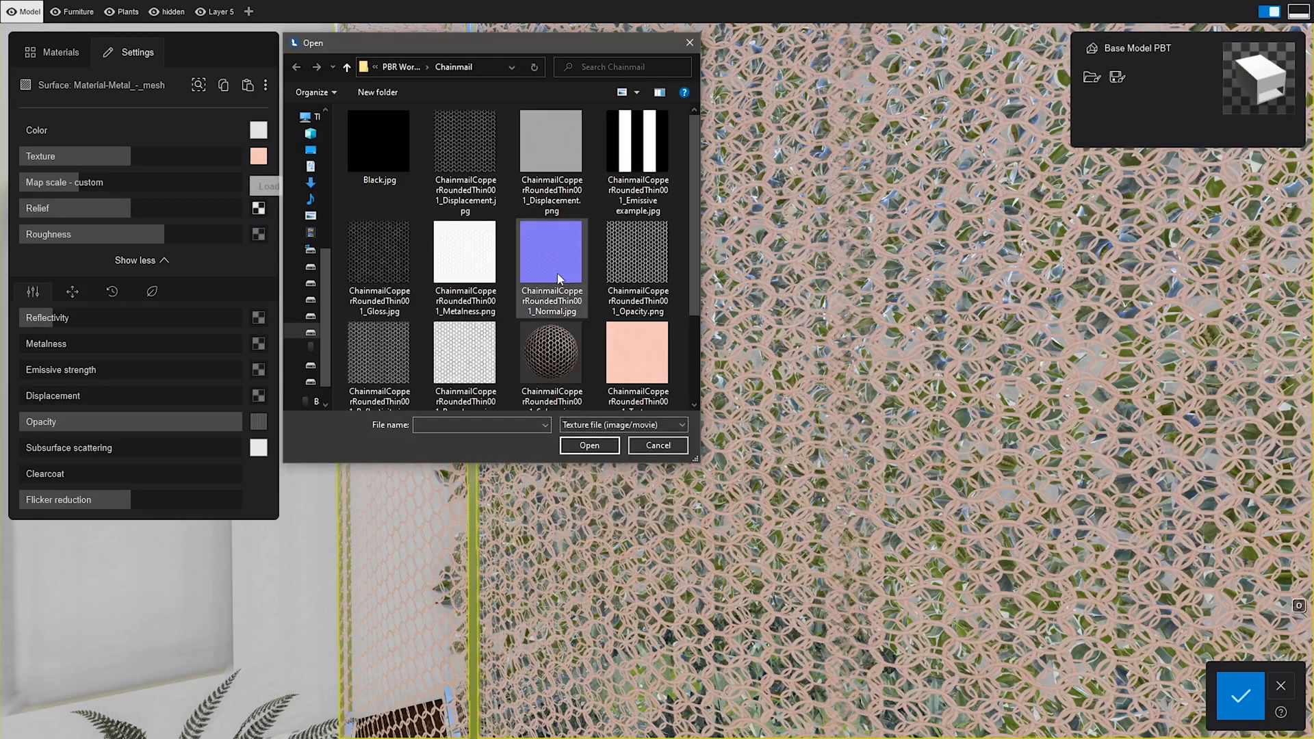
double_click(552, 261)
left_click_drag(136, 215, 140, 215)
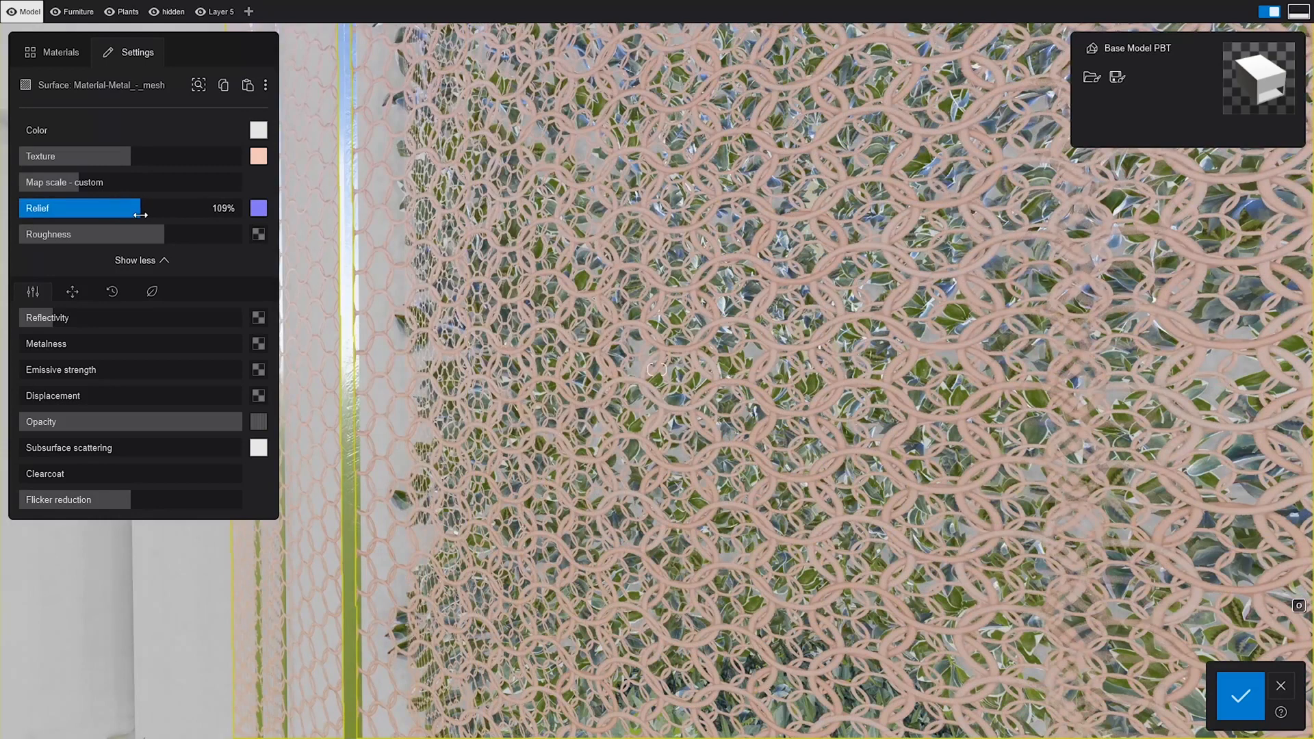
Step: Load ChainmailCopperRoundedThin001_Roughness.jpg as the roughness map, and delete that map again
left_click(260, 236)
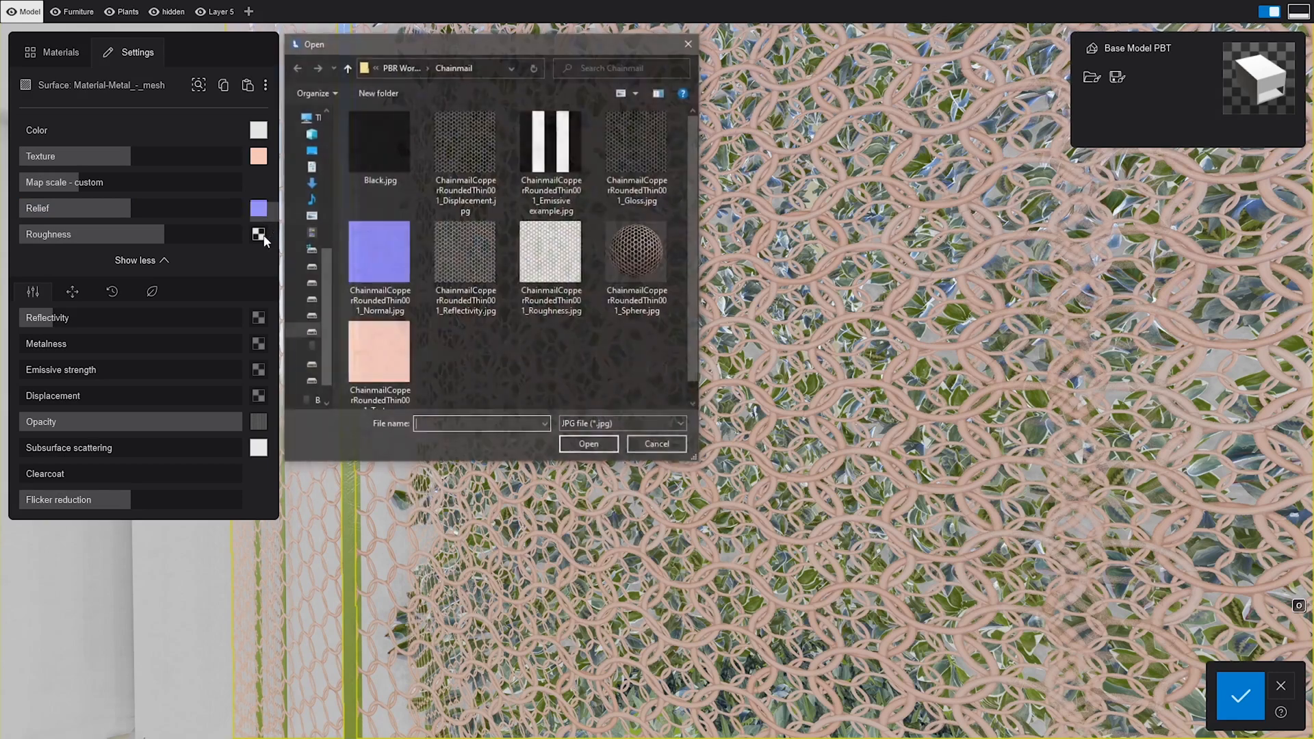
double_click(553, 303)
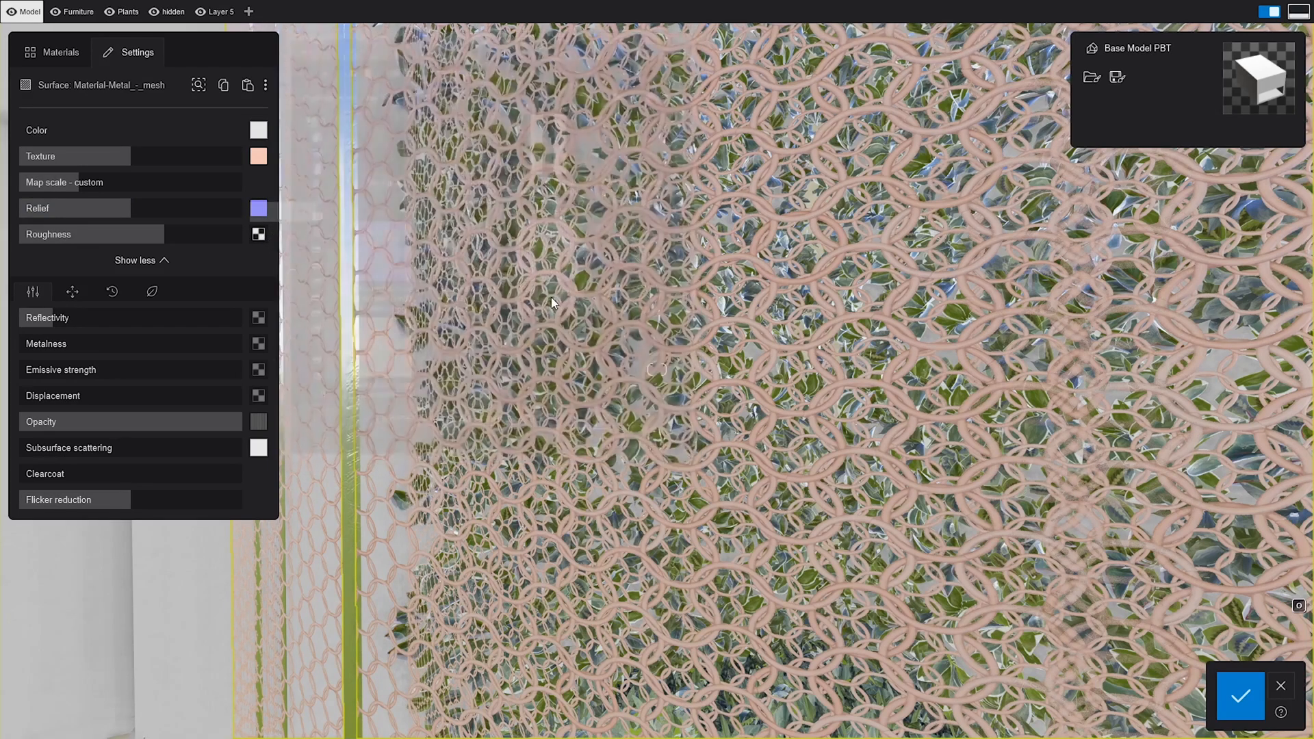
left_click(273, 235)
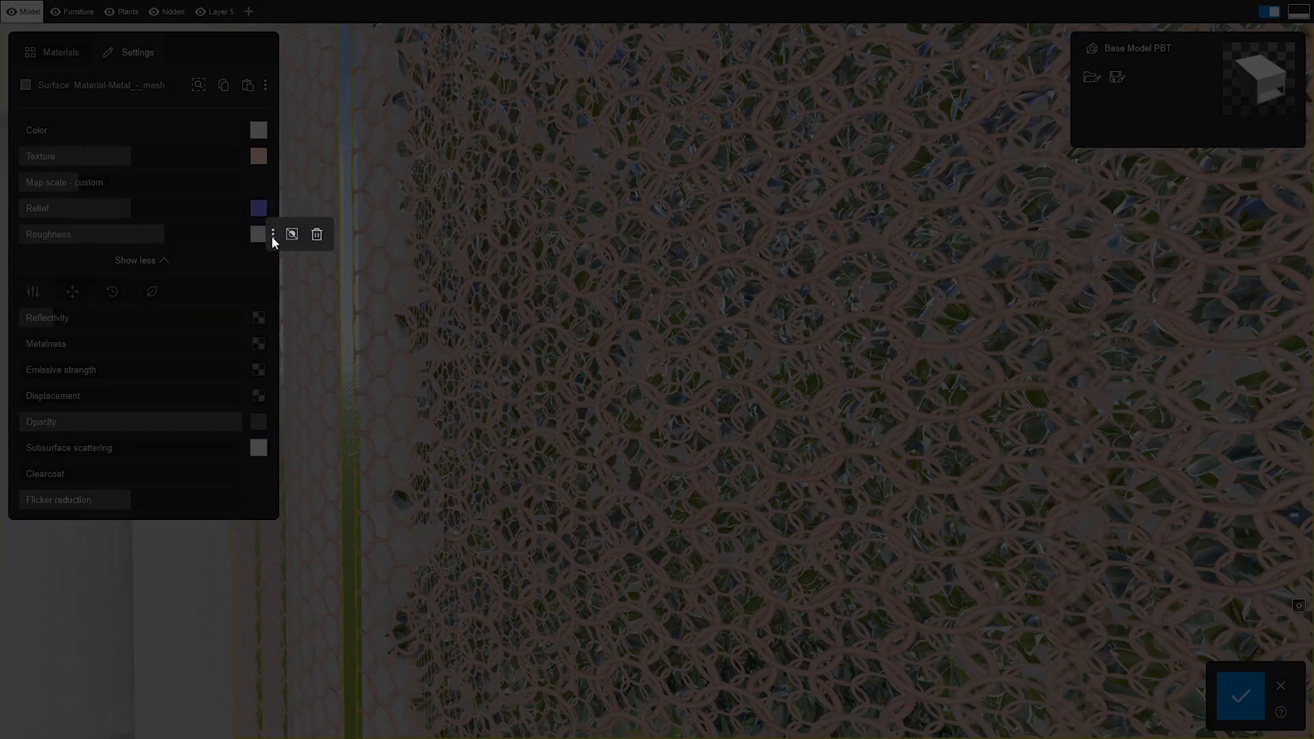
left_click(317, 235)
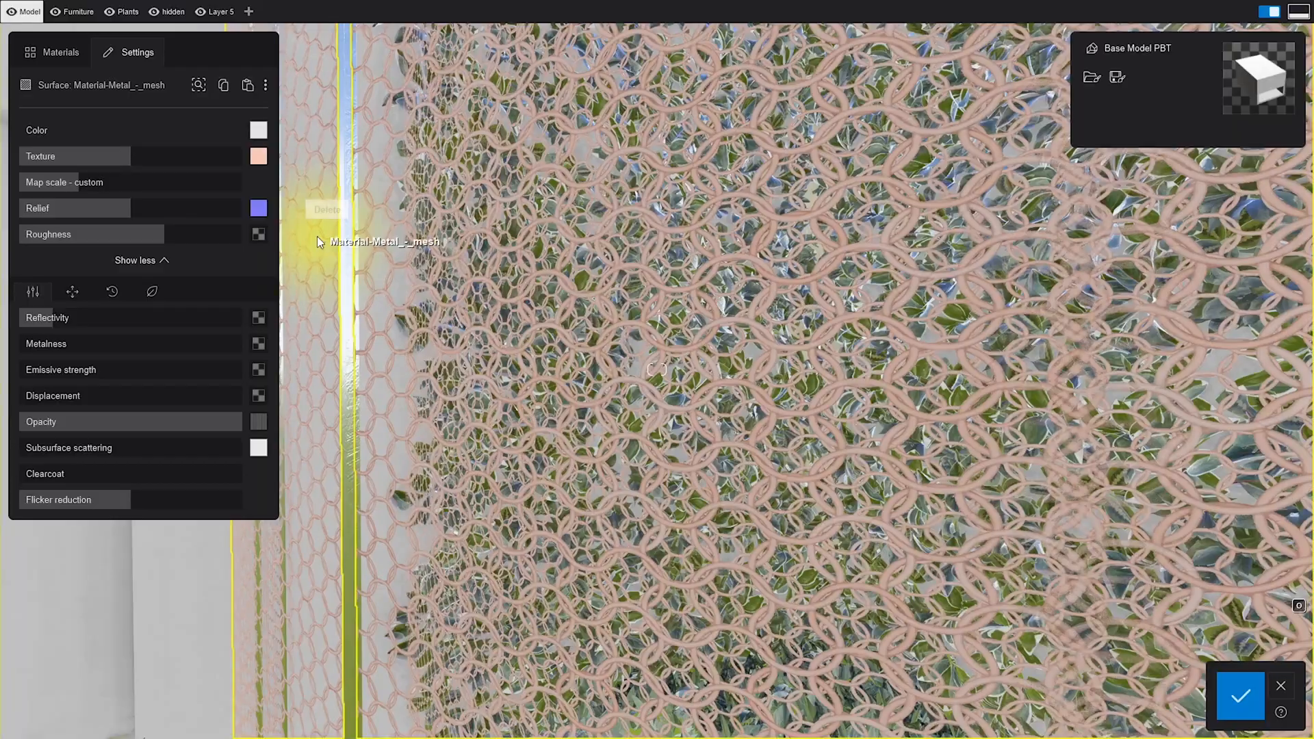
Step: Use an inverted ChainmailCopperRoundedThin001_Gloss.jpg as the roughness map and adjust the roughness level
left_click(259, 235)
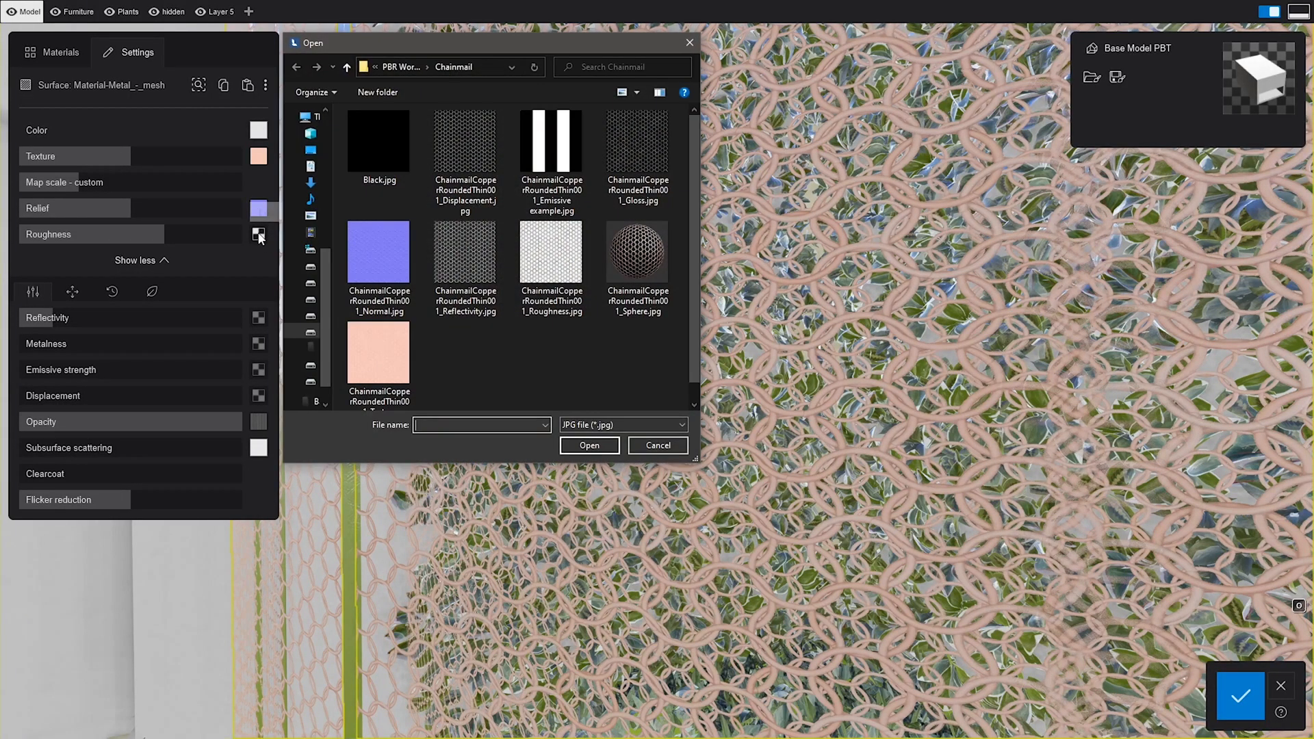
double_click(631, 187)
left_click(274, 235)
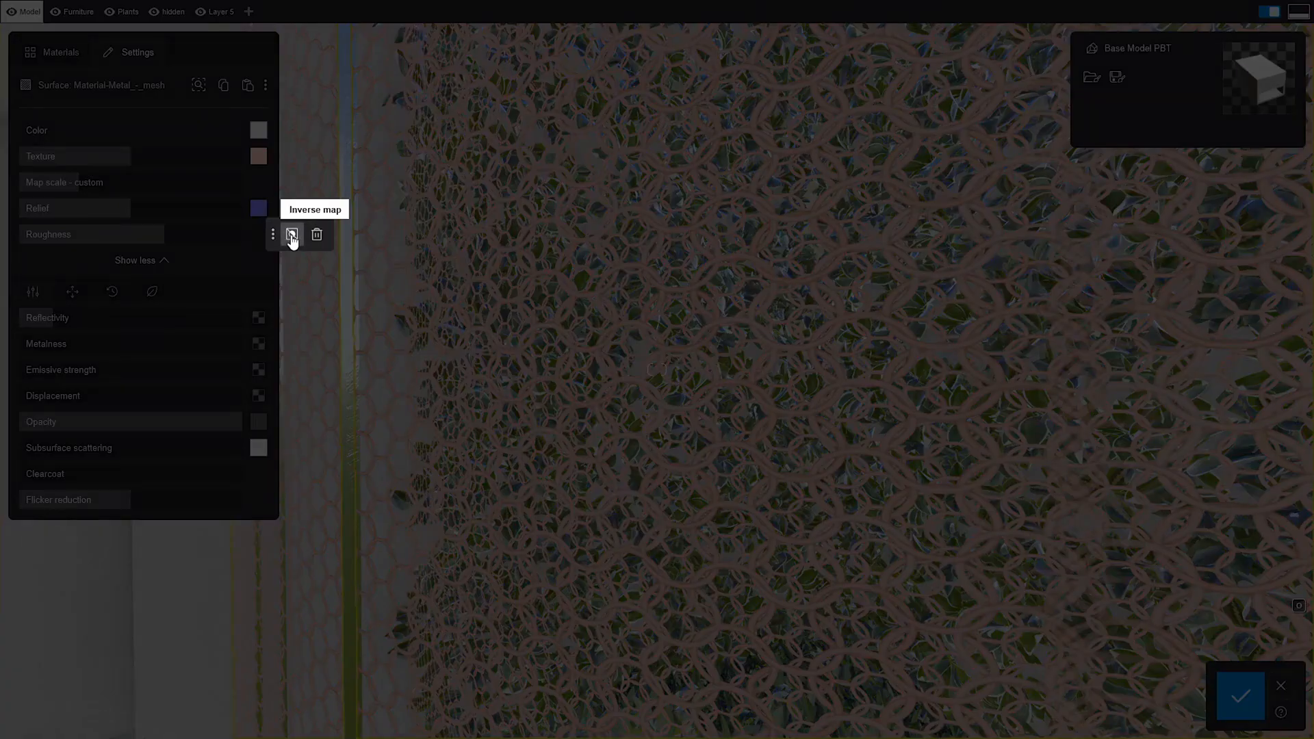
left_click(291, 236)
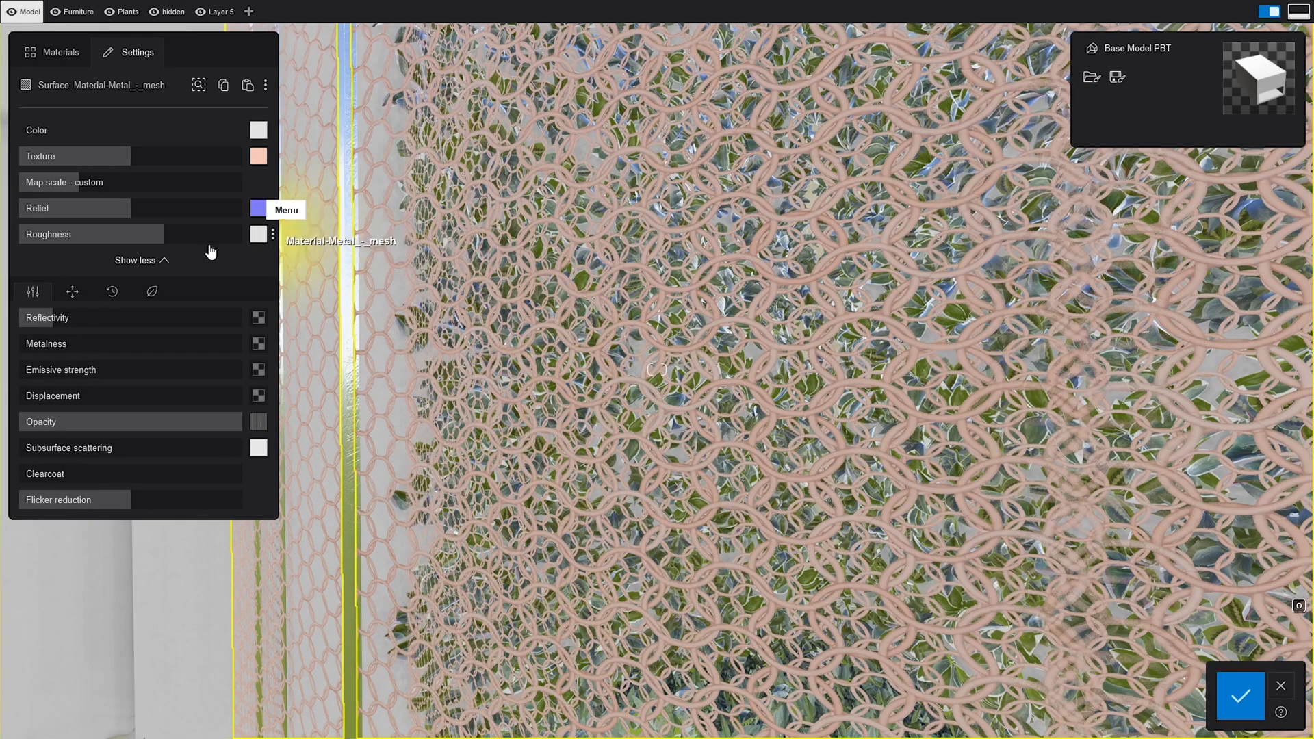
left_click_drag(166, 240, 4, 236)
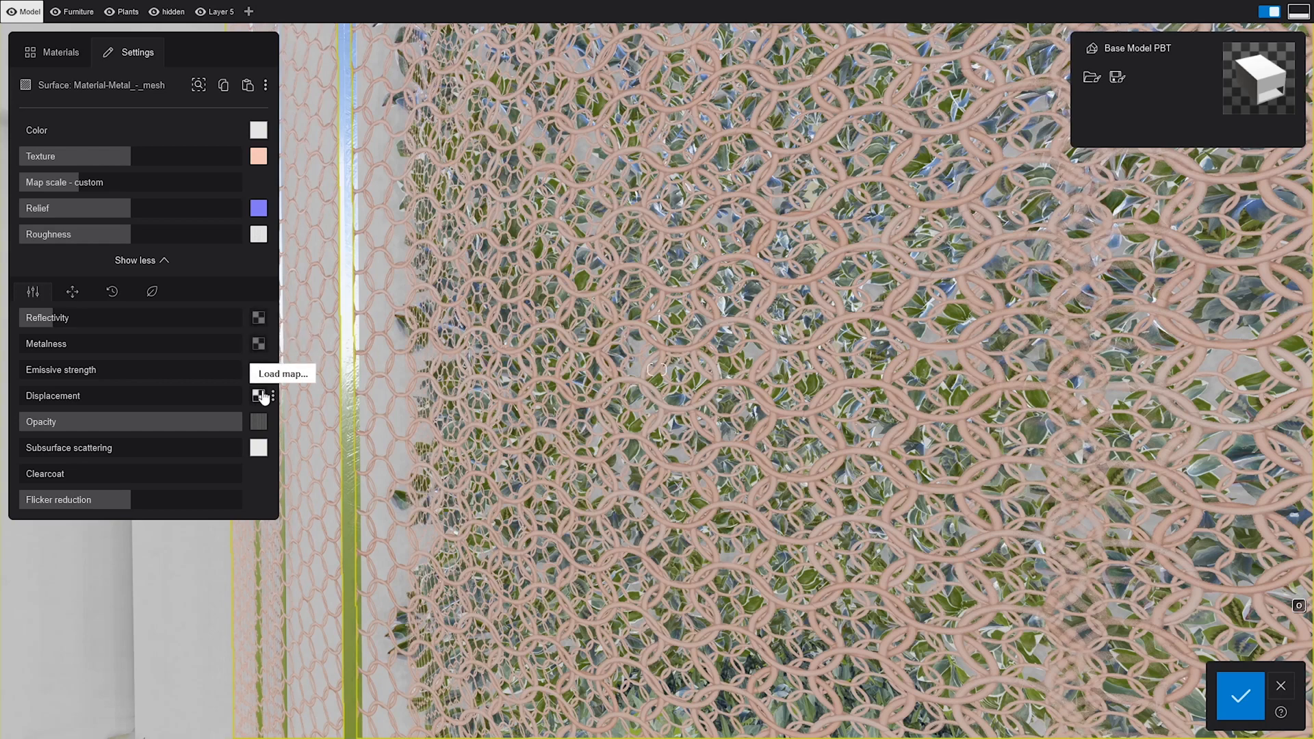
Step: Load ChainmailCopperRoundedThin001_Metalness.png as the metalness map and set the metalness to 100%
mouse_move(264, 424)
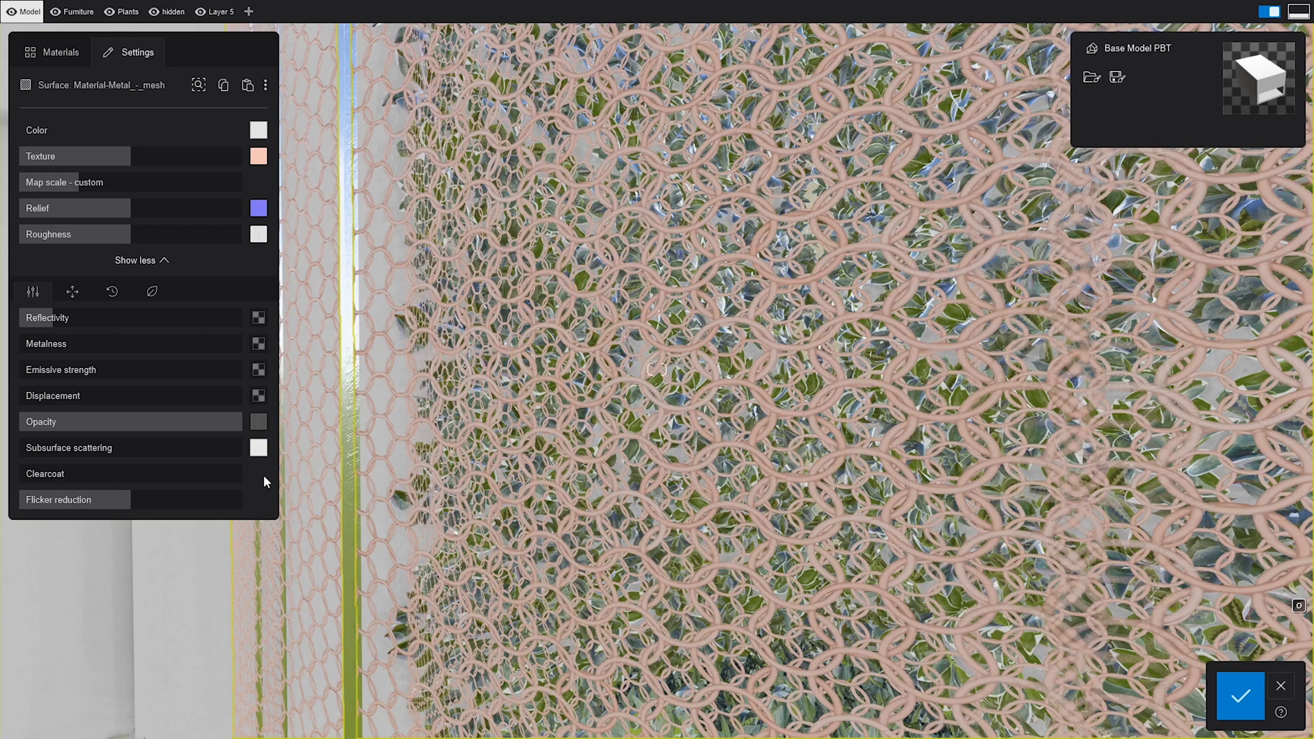
left_click(259, 345)
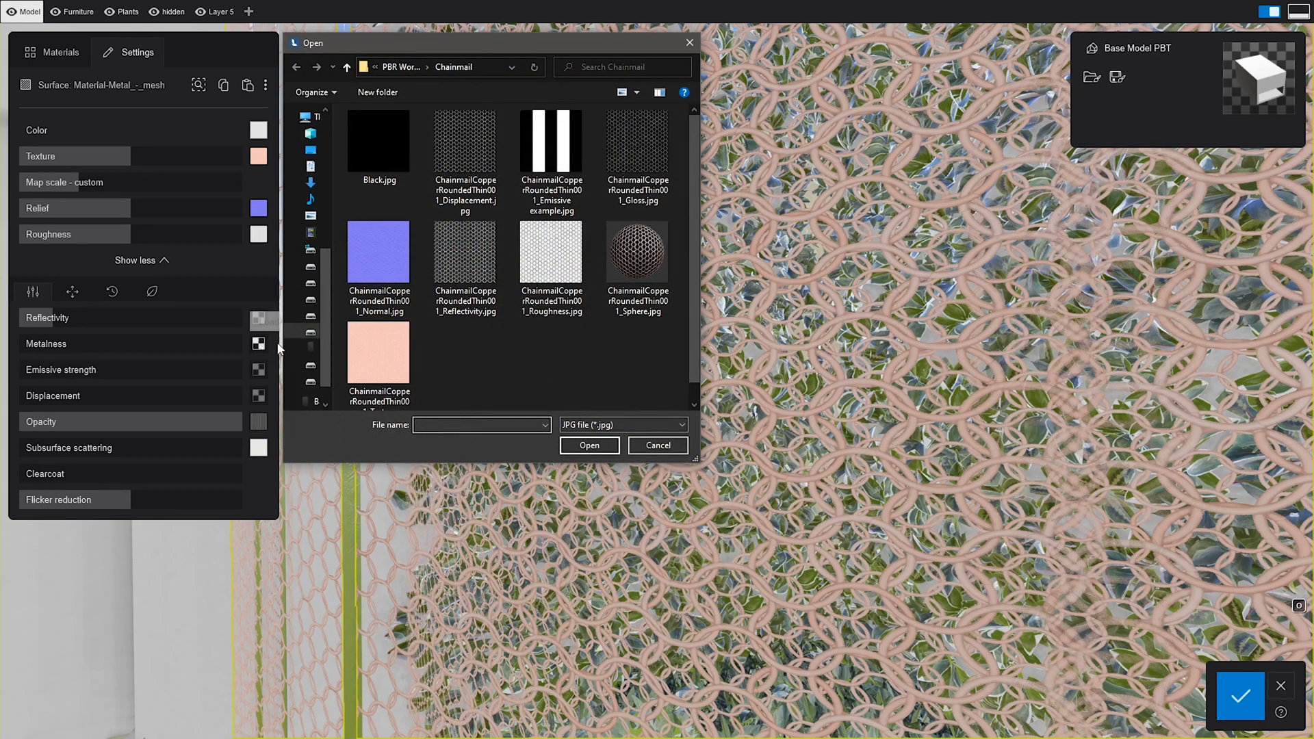
left_click(593, 426)
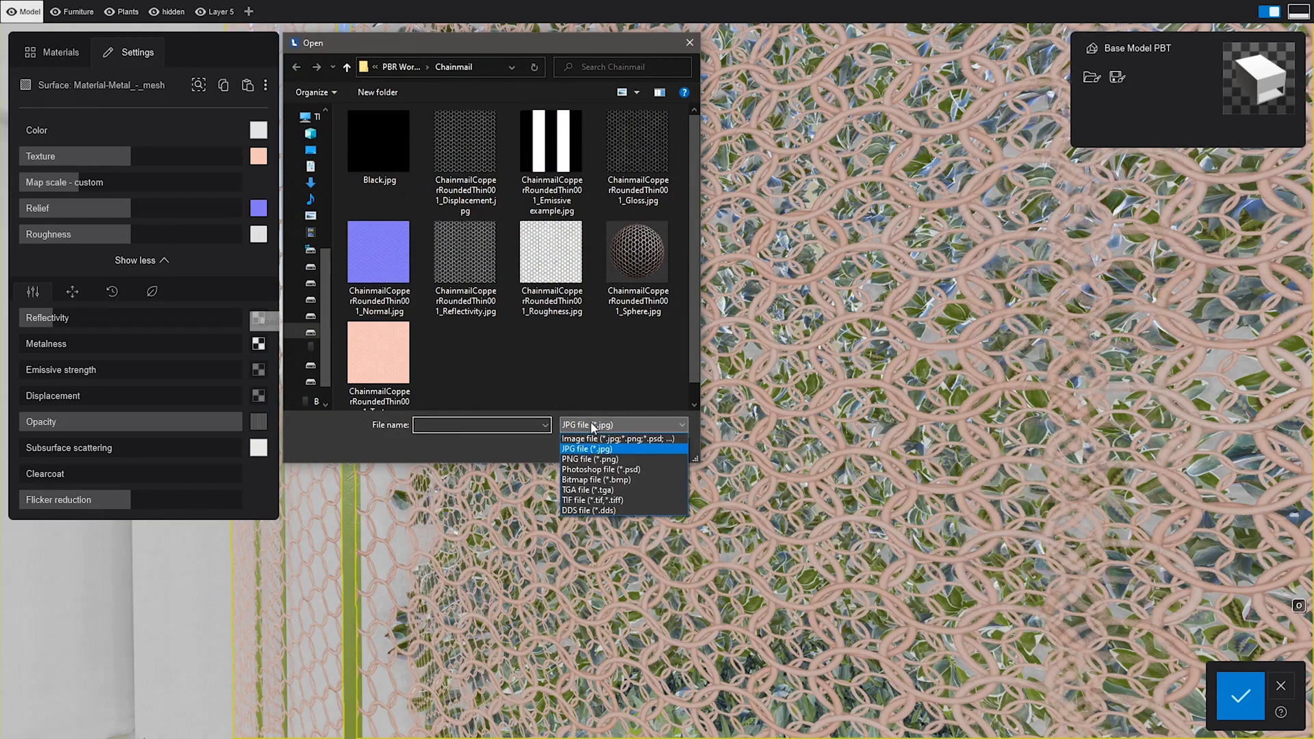
left_click(587, 438)
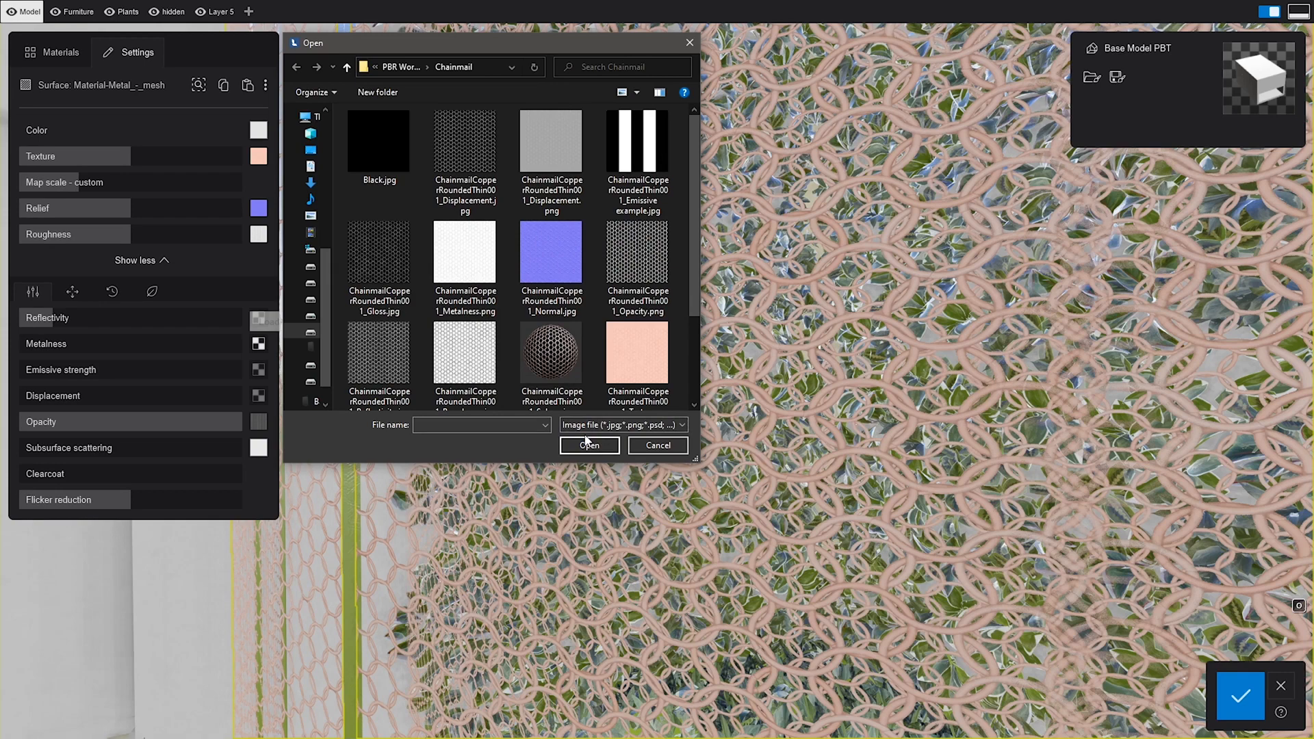
double_click(487, 279)
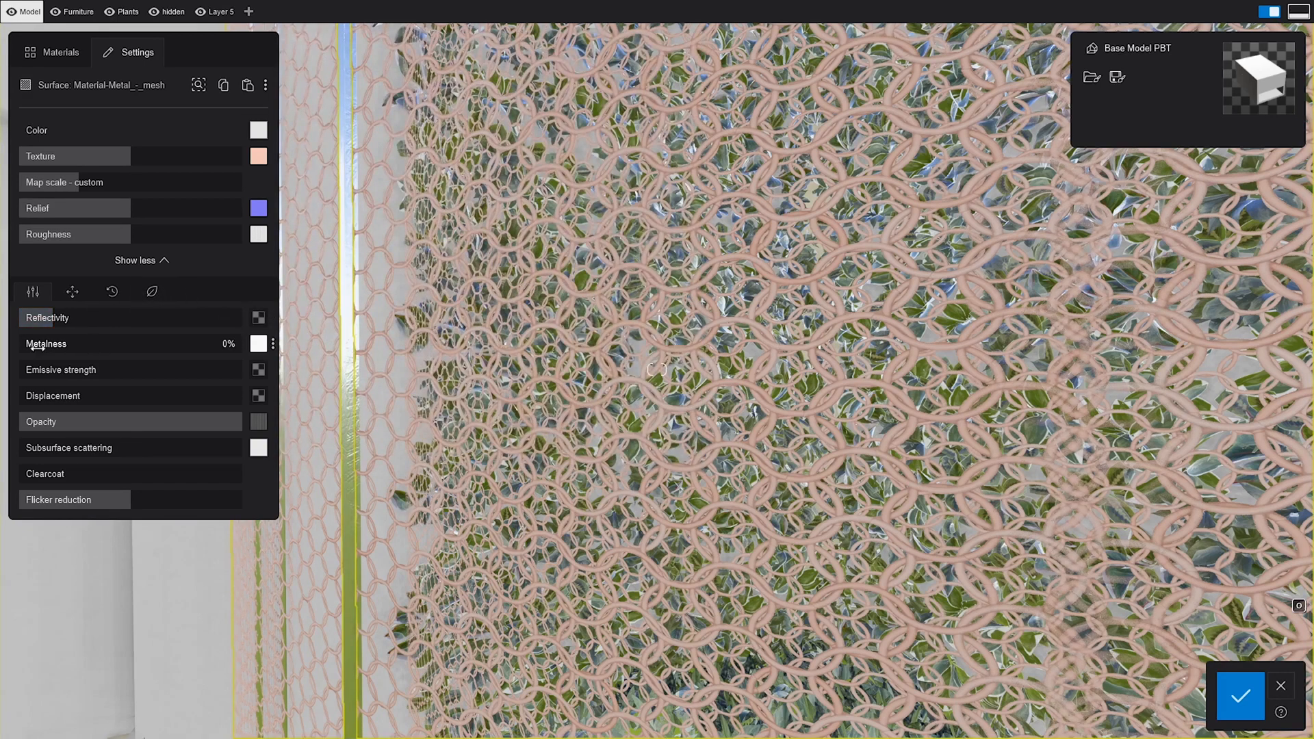
left_click_drag(28, 344, 134, 350)
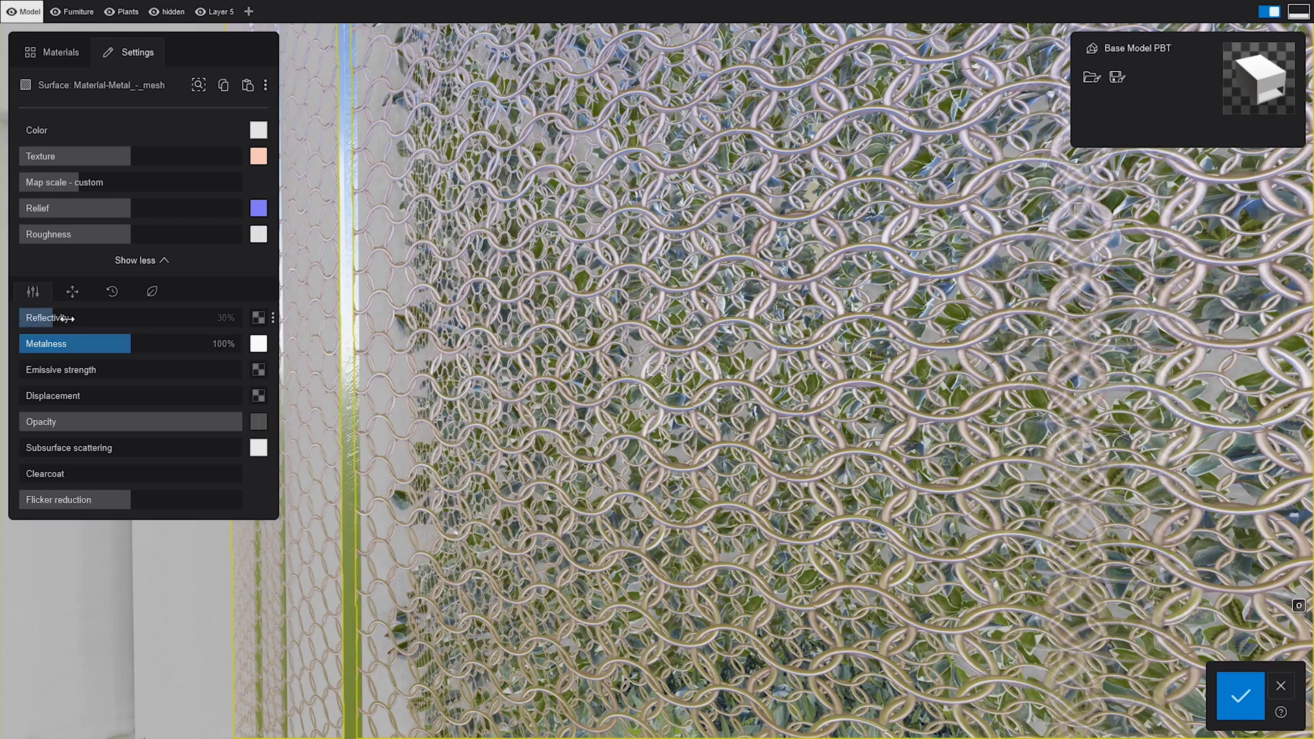
Step: Tune the mesh material to near-zero reflectivity, 1 nits emissive strength and 100% opacity
left_click_drag(61, 318, 21, 319)
mouse_move(33, 376)
left_mouse_down()
mouse_move(88, 371)
mouse_move(37, 370)
left_mouse_up()
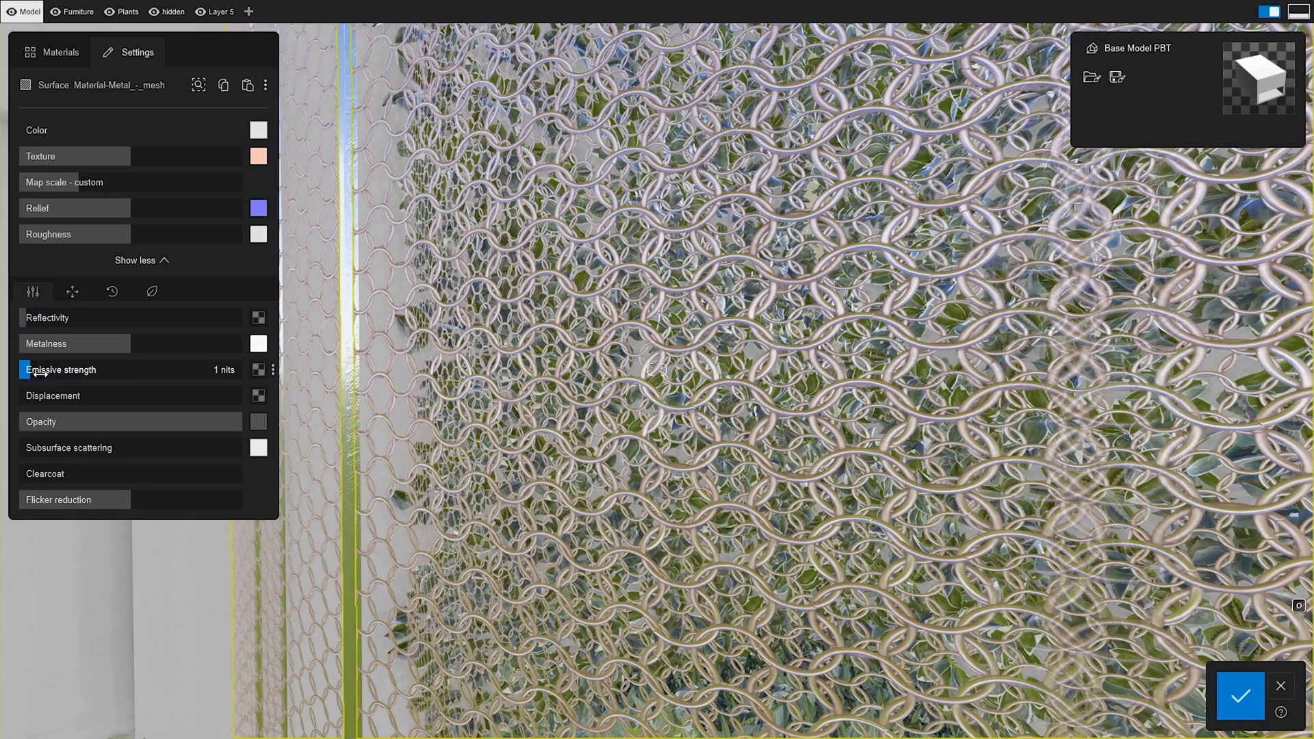
mouse_move(230, 421)
left_mouse_down()
mouse_move(113, 421)
mouse_move(243, 427)
left_mouse_up()
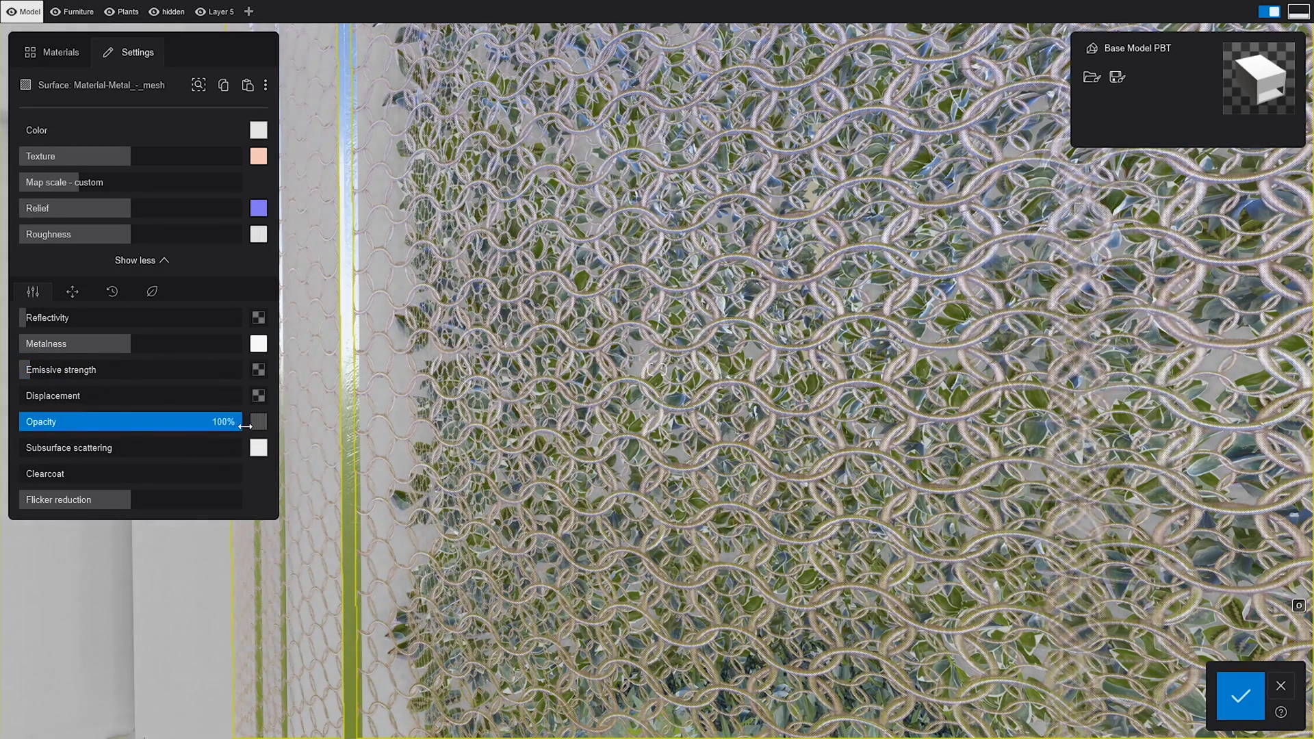
mouse_move(254, 429)
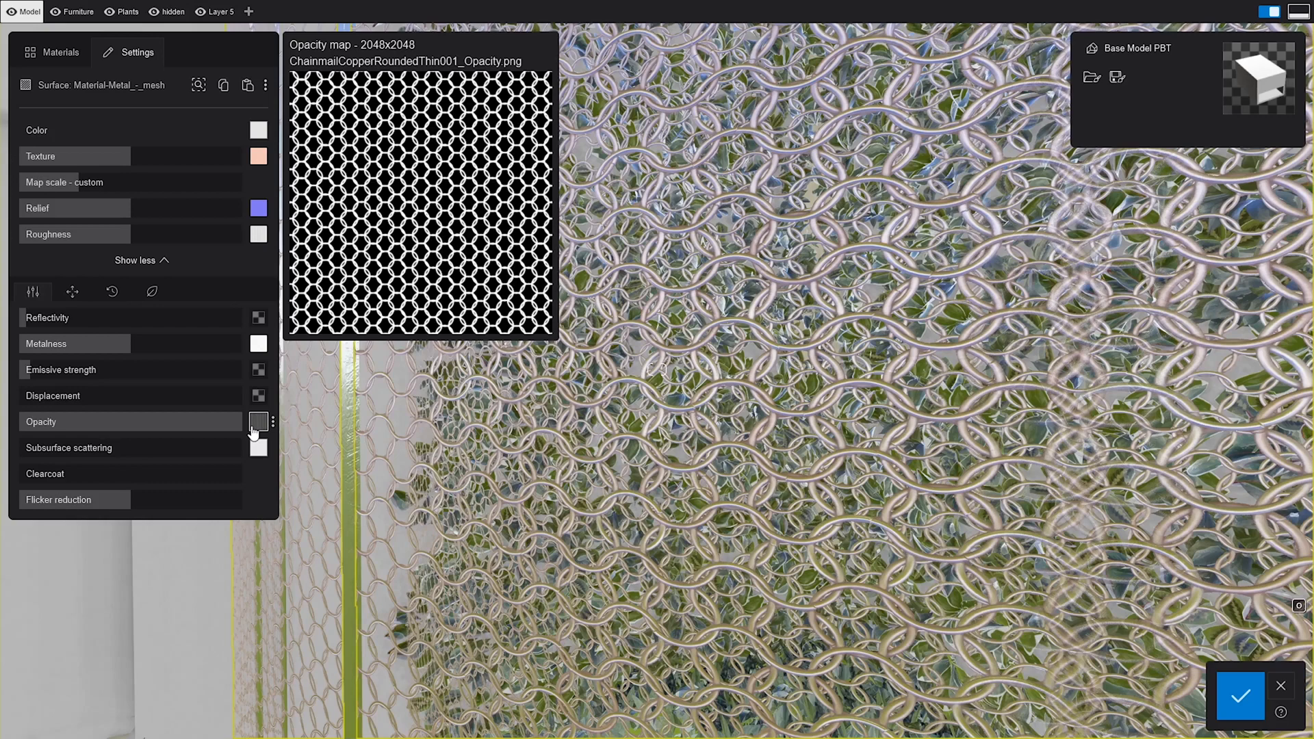
Step: Load a chainmail image as the mesh material's reflectivity map and set the reflectivity to 100%
left_click(257, 318)
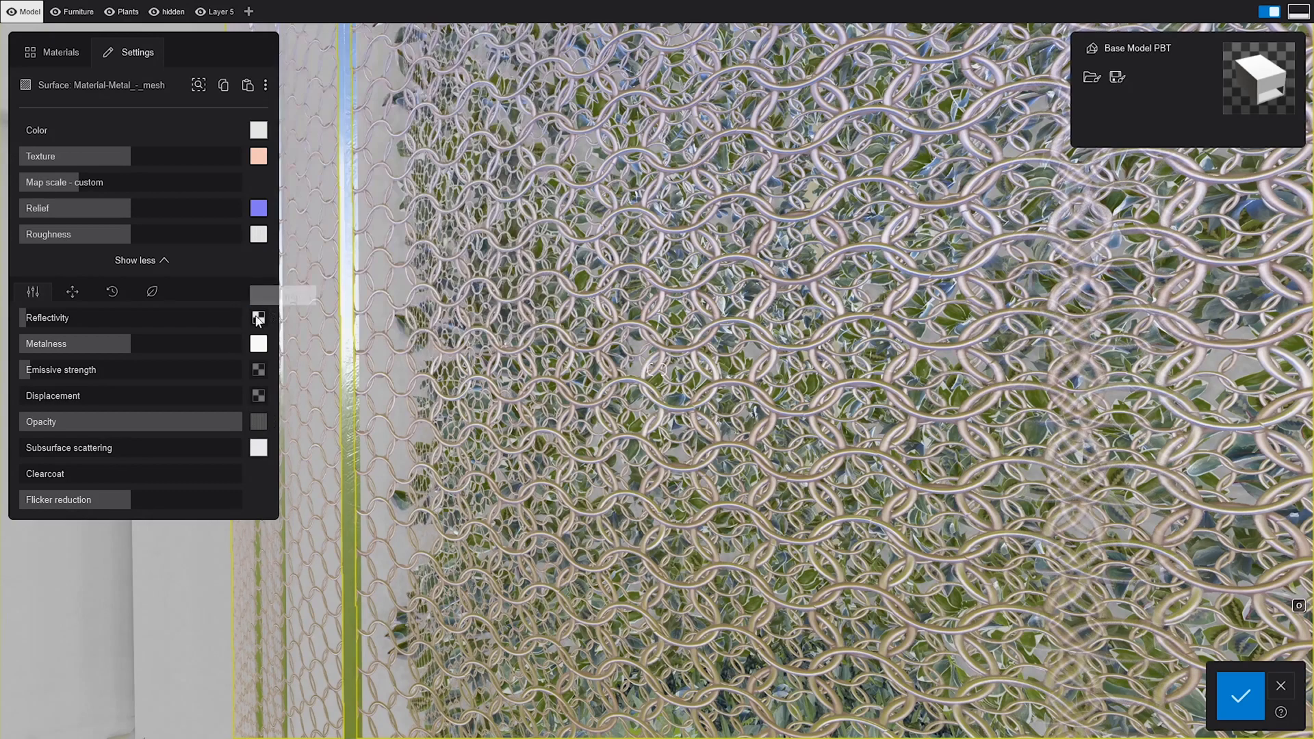
double_click(395, 277)
left_click_drag(35, 320, 137, 322)
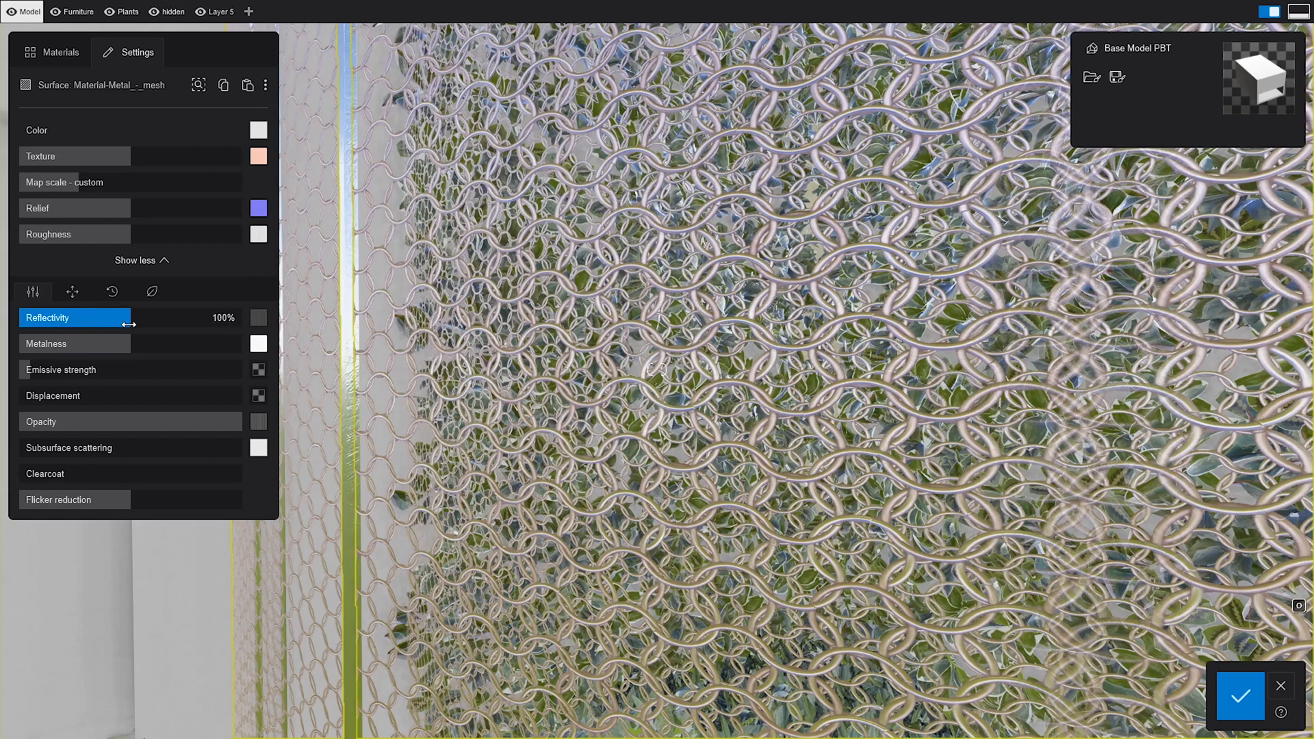
Step: Load ChainmailCopperRoundedThin001_Emissive example.jpg as the emissive map, try a higher emissive strength, and bring it back to zero
left_click(257, 369)
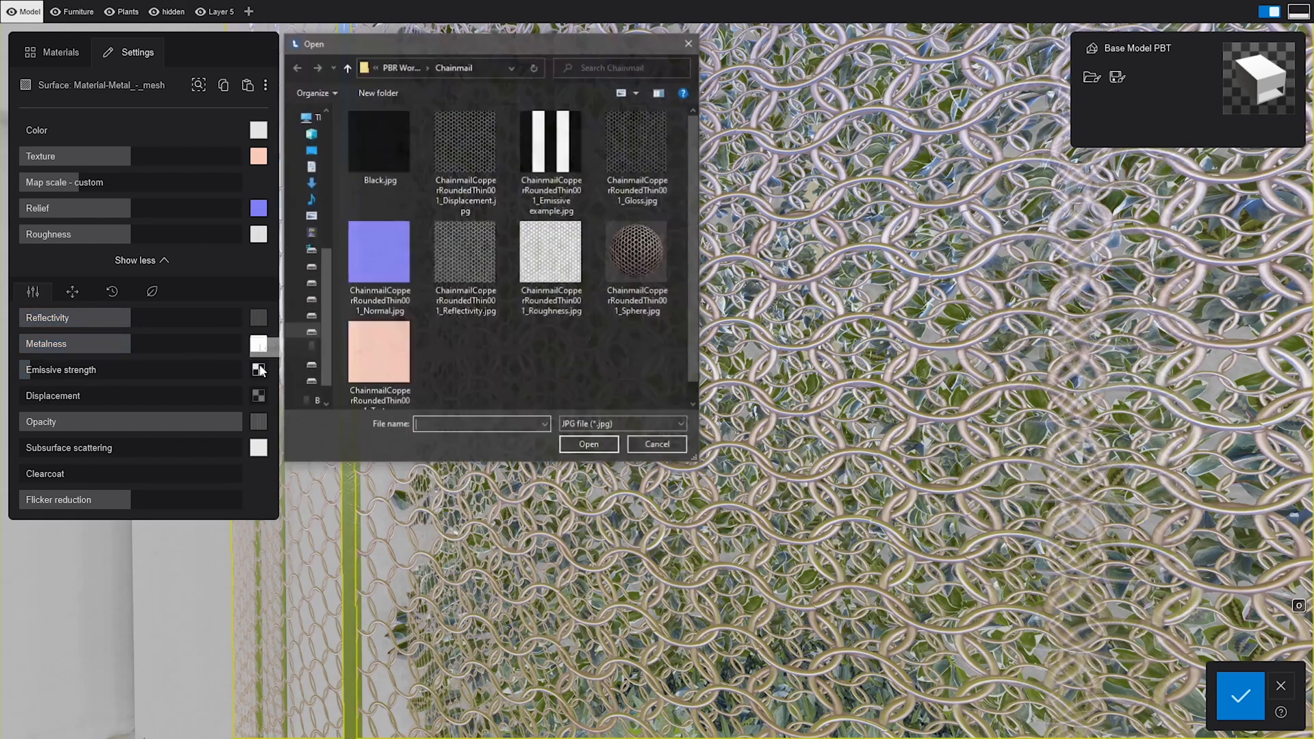
double_click(530, 182)
left_click_drag(27, 370, 243, 361)
mouse_move(240, 422)
left_mouse_down()
mouse_move(4, 424)
mouse_move(258, 430)
left_mouse_up()
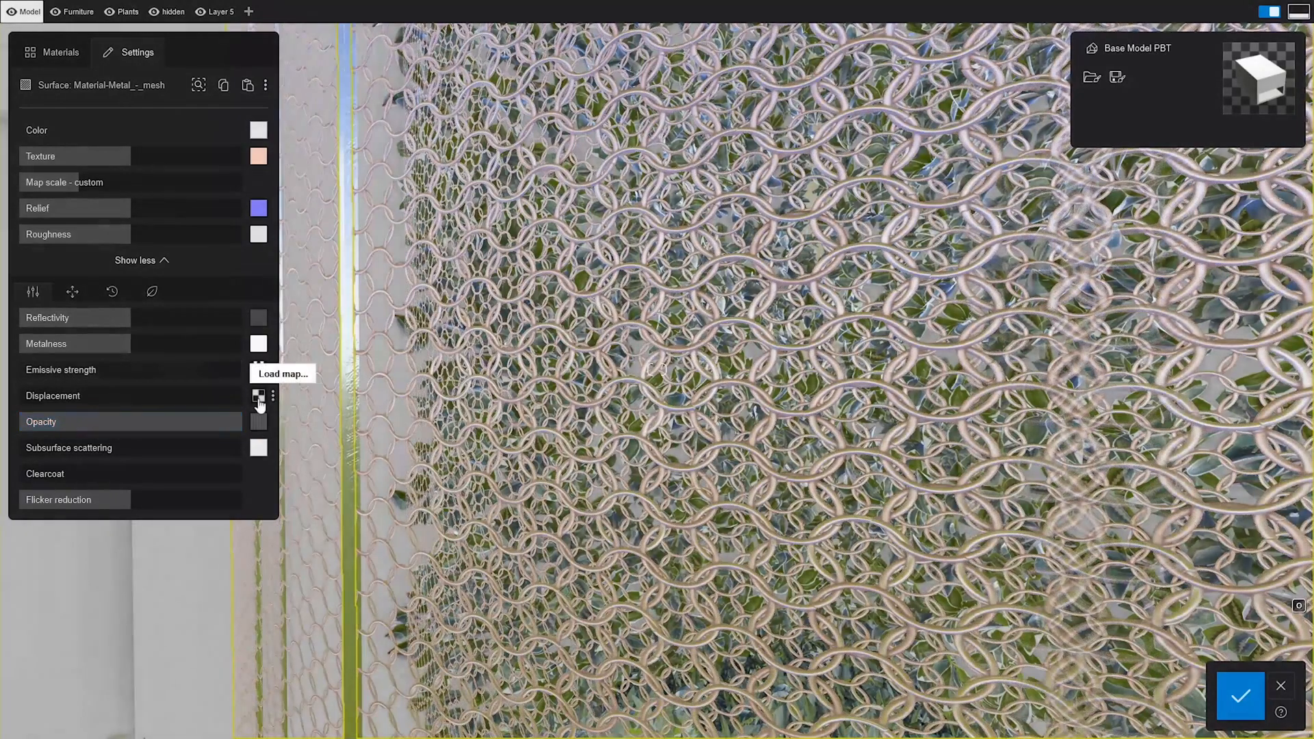
Step: Load ChainmailCopperRoundedThin001_Displacement.jpg as the displacement map, showing all image file types, and raise the displacement to mid-range
left_click(258, 398)
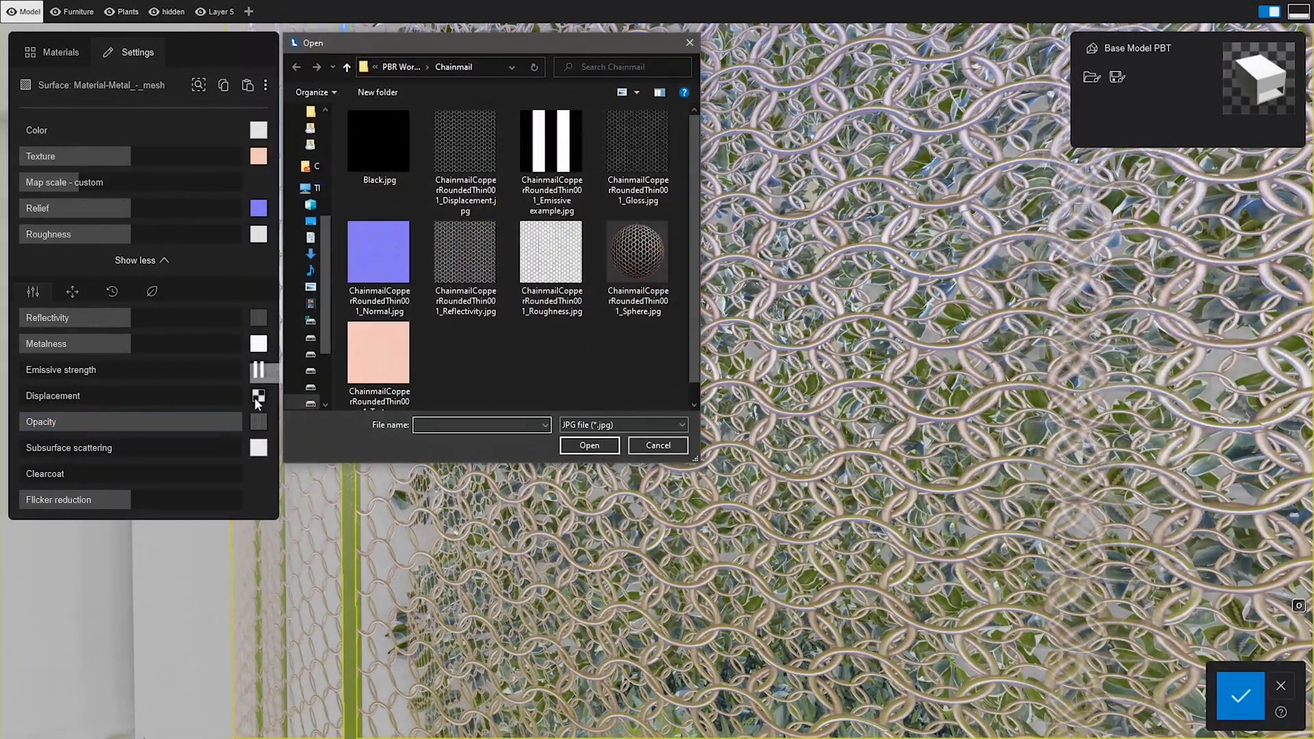
left_click(600, 424)
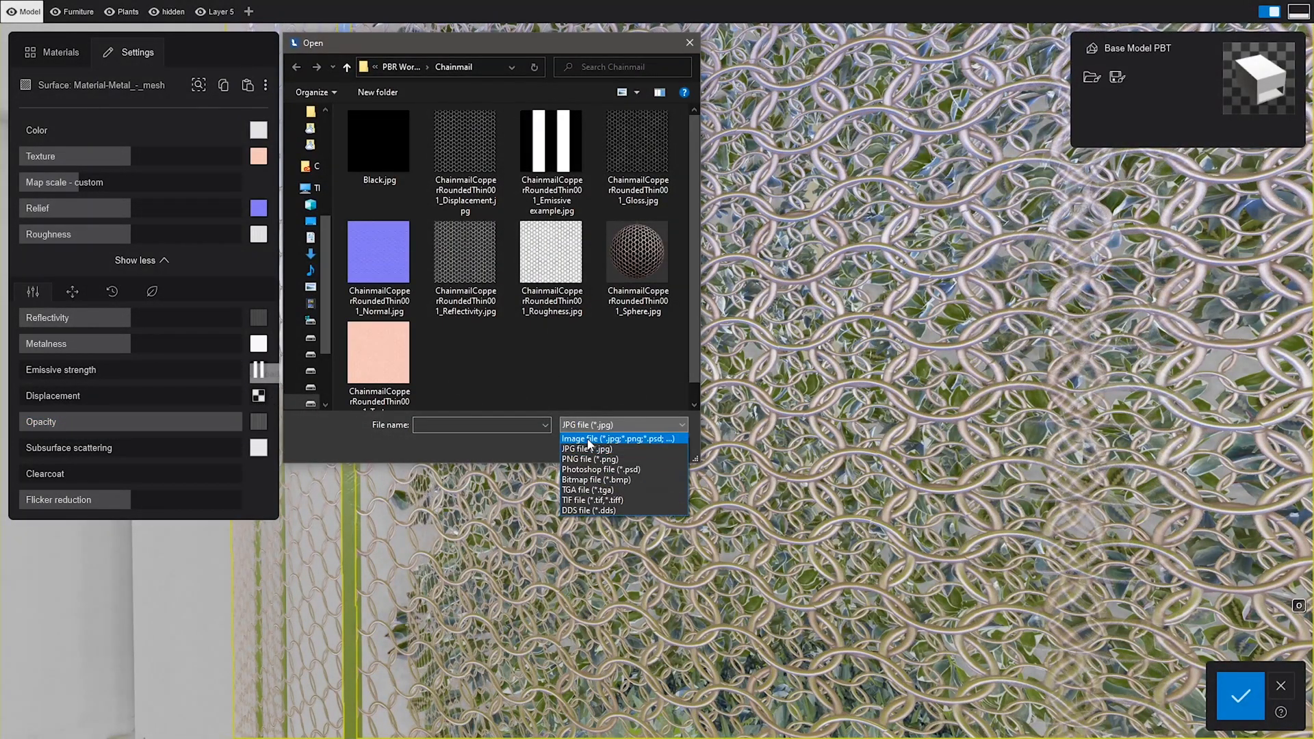
left_click(595, 436)
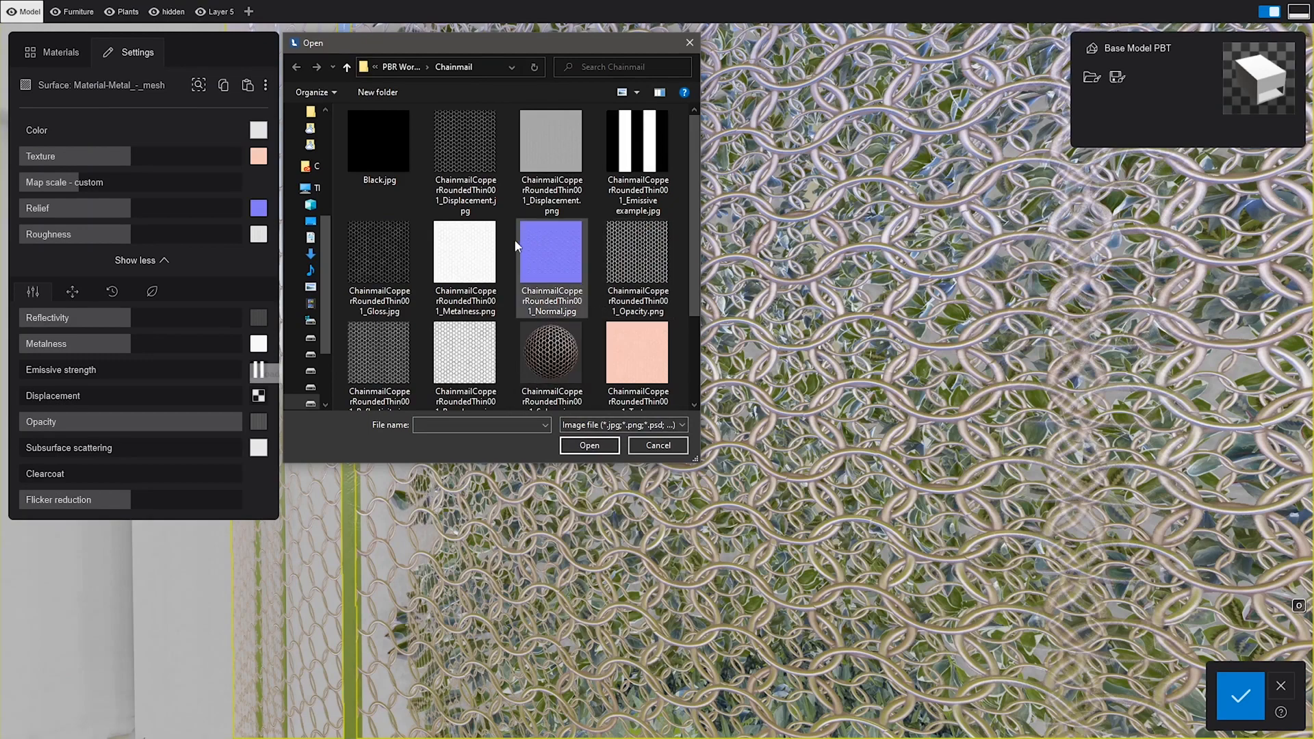
double_click(491, 186)
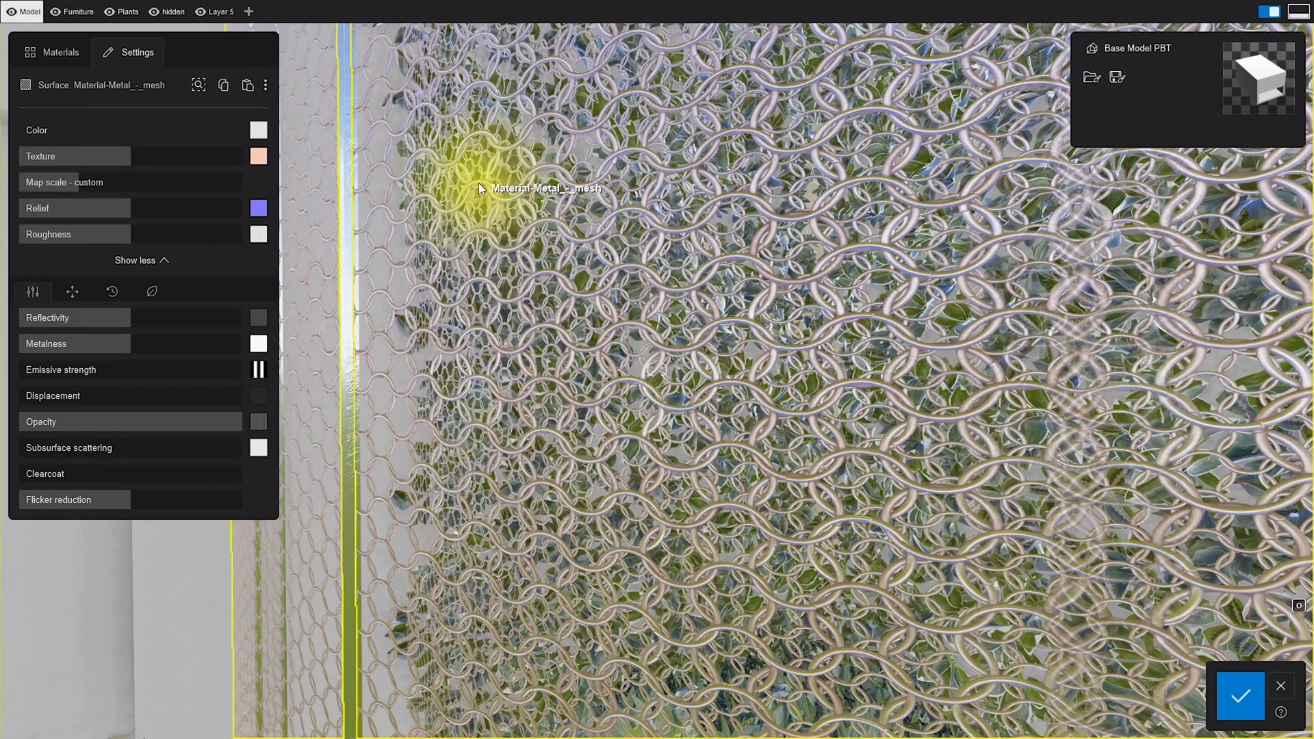
left_click_drag(28, 402, 131, 408)
Step: Examine the displaced chainmail rings up close along the curved screen and the planter's rim
key("s")
right_click_drag(566, 411, 581, 444)
key("e")
right_click_drag(657, 370, 642, 329)
key("w")
key("w")
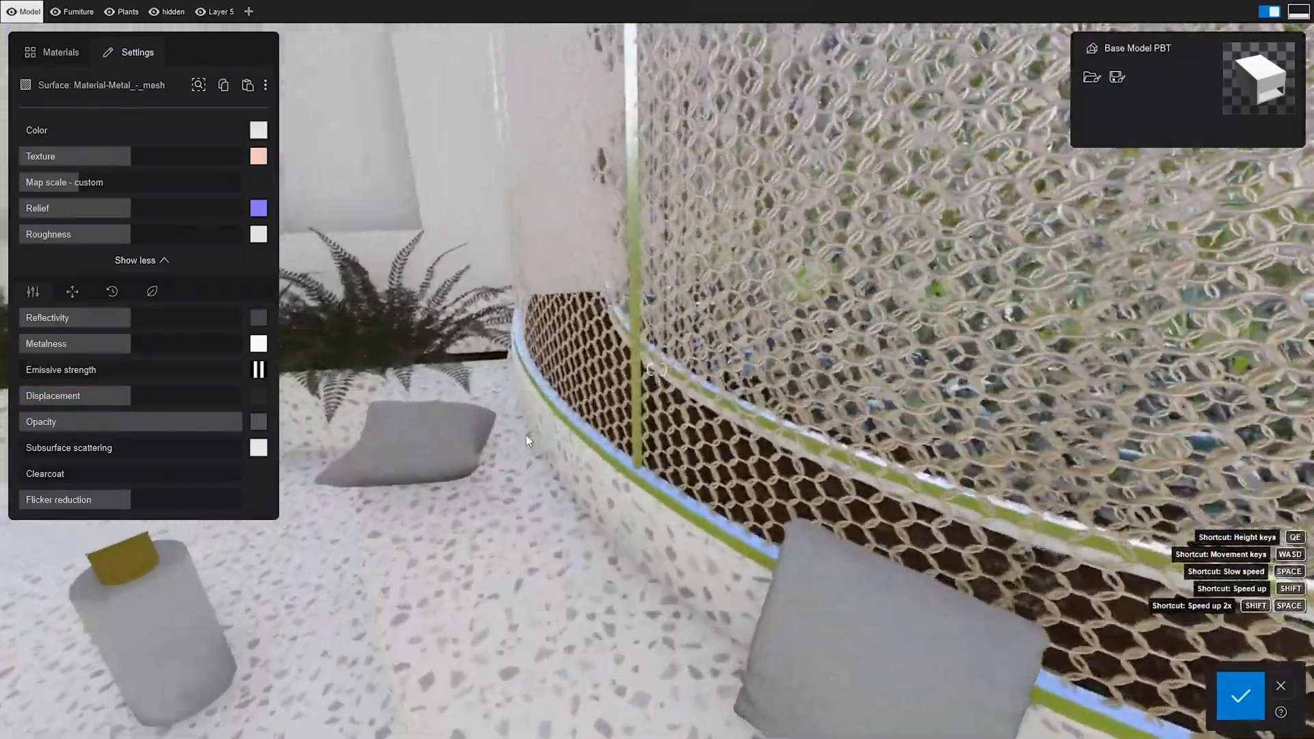
key("s")
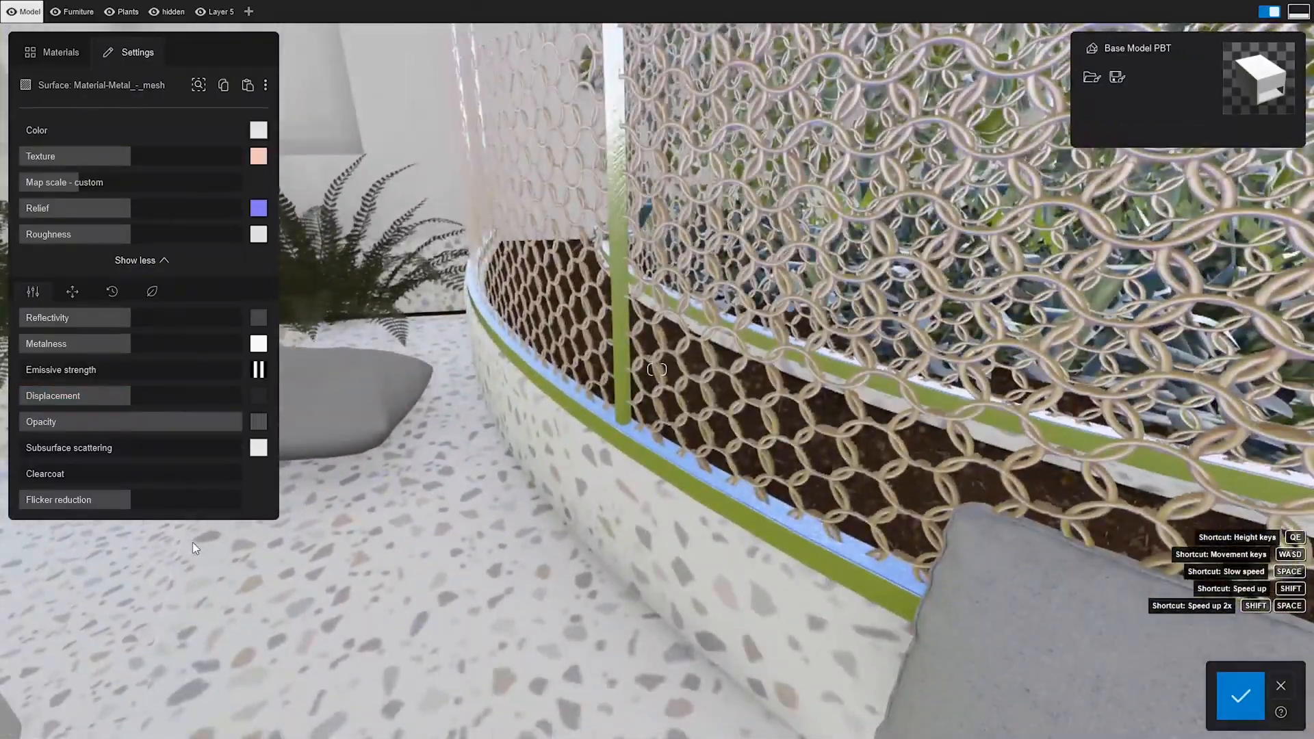
Step: Raise the clearcoat of the planter's metal frame material to 100%, and increase the clearcoat of the wooden plank floor material
key("w")
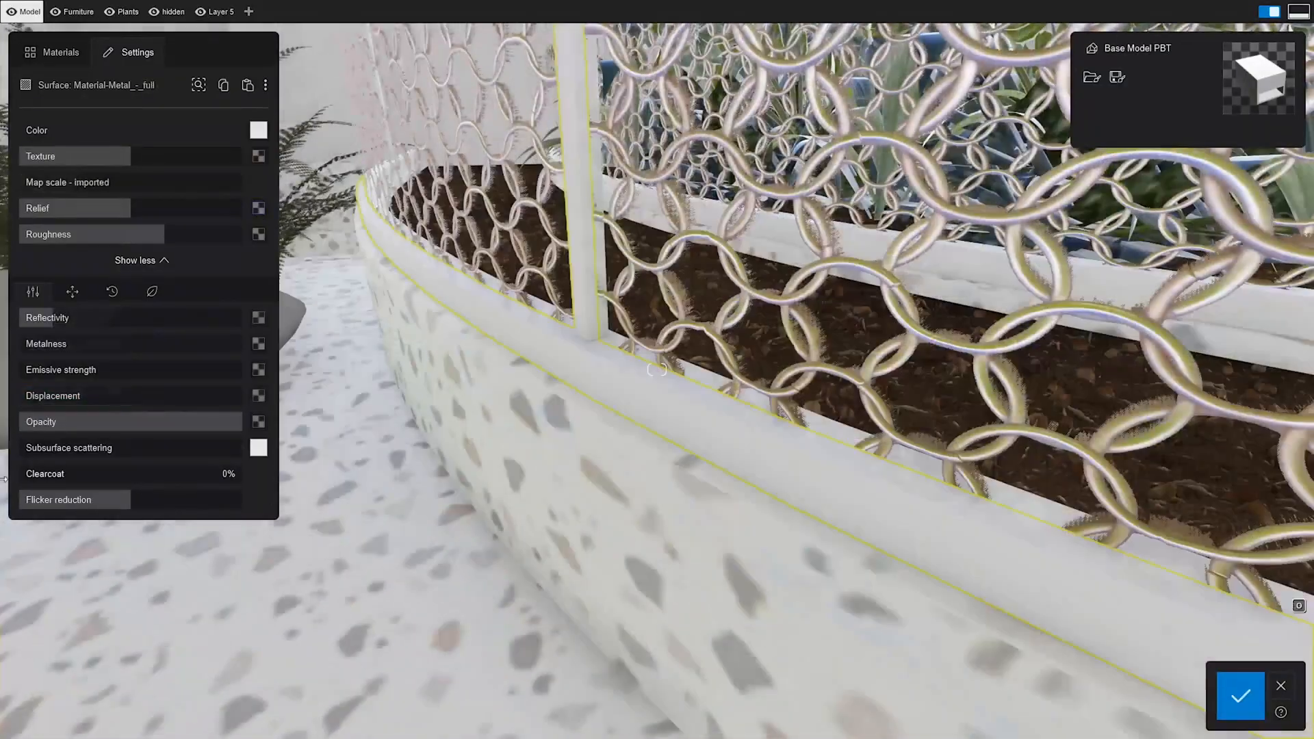
left_click_drag(20, 473, 245, 463)
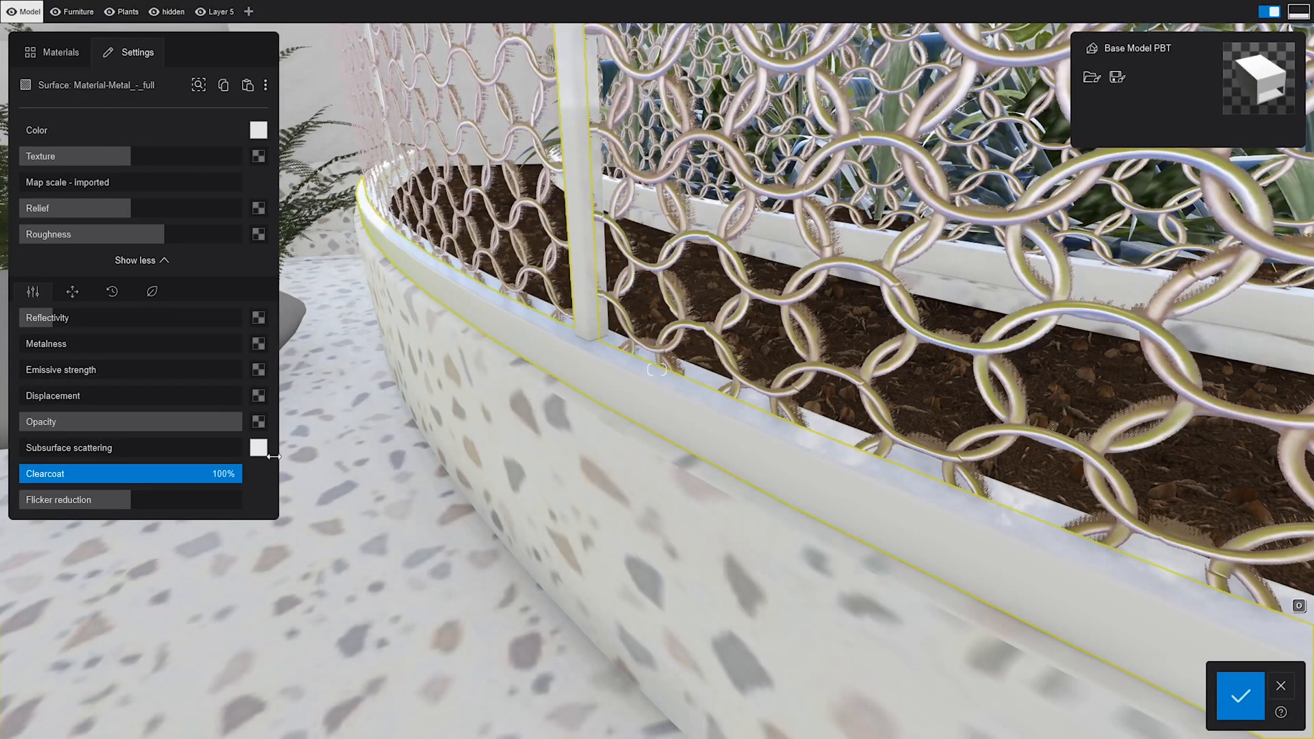
left_click_drag(273, 456, 325, 445)
left_click_drag(247, 472, 219, 472)
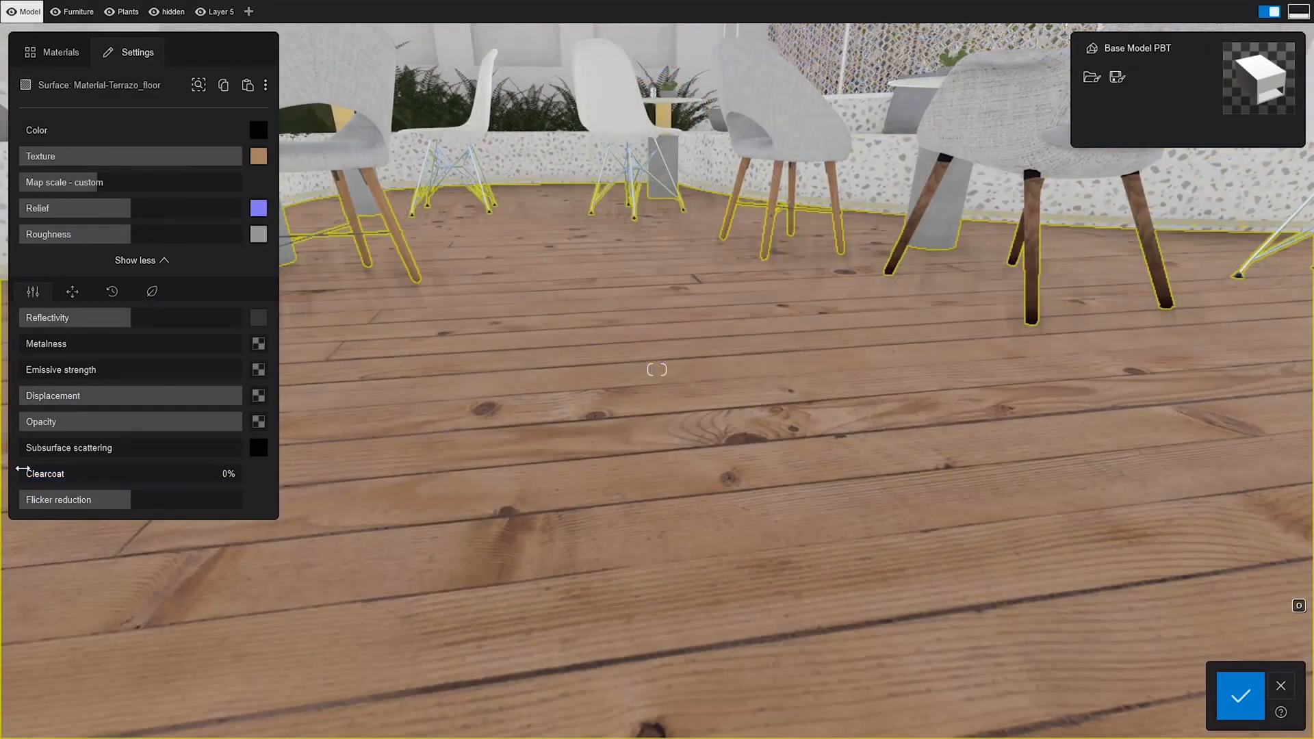
left_click_drag(25, 469, 295, 461)
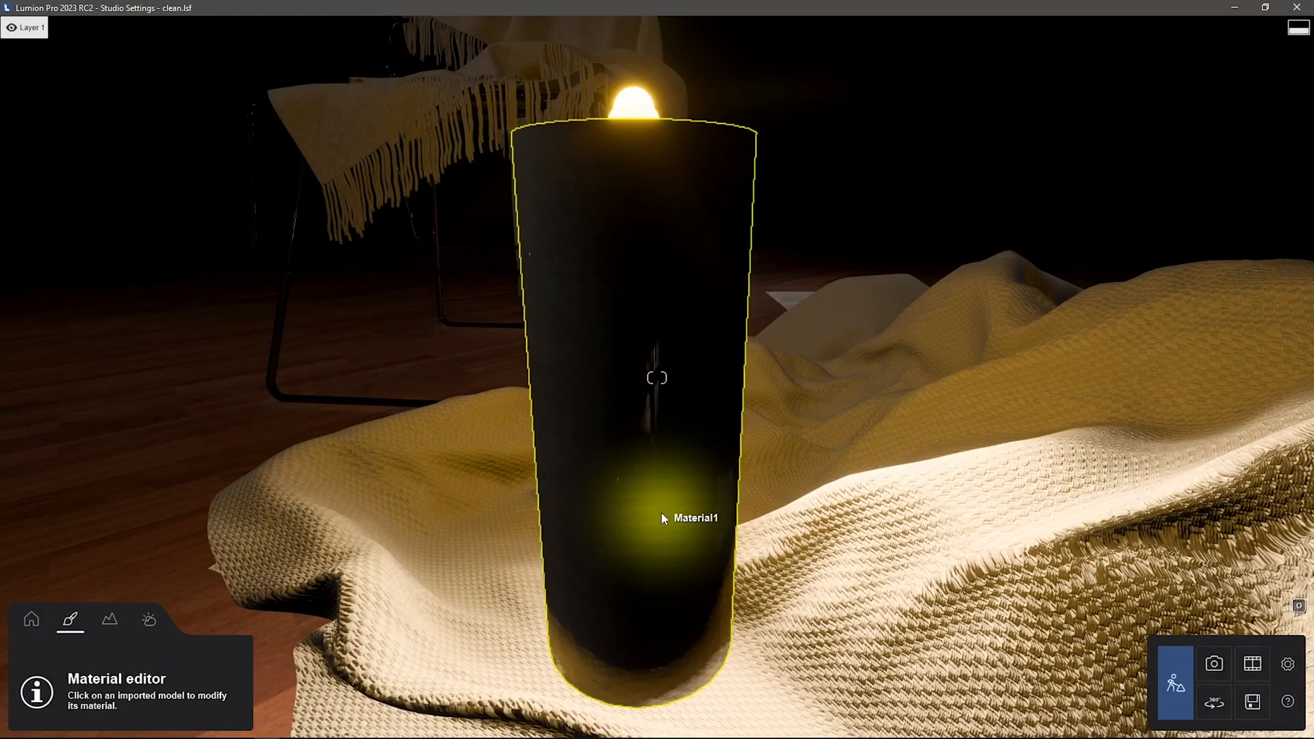
Step: Raise the subsurface scattering of the candle's Material1 surface to about a third of its range
left_click(661, 512)
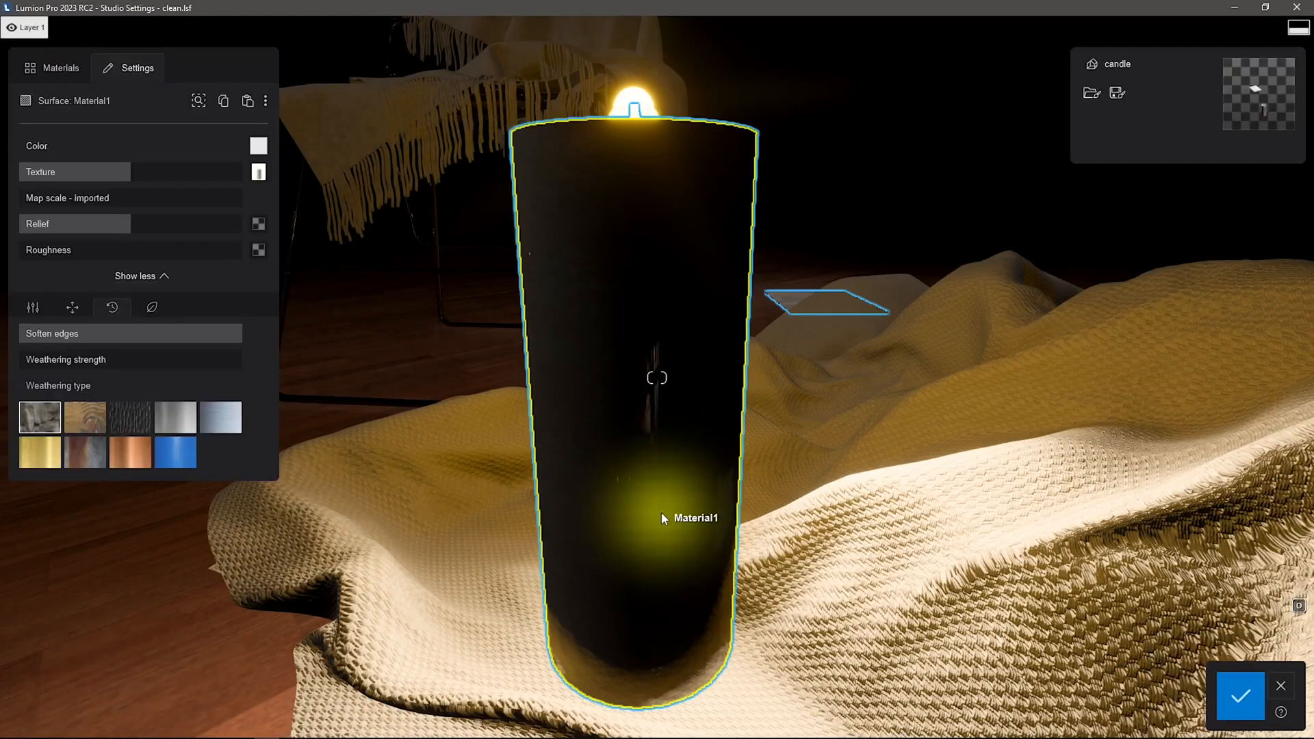
left_click(43, 308)
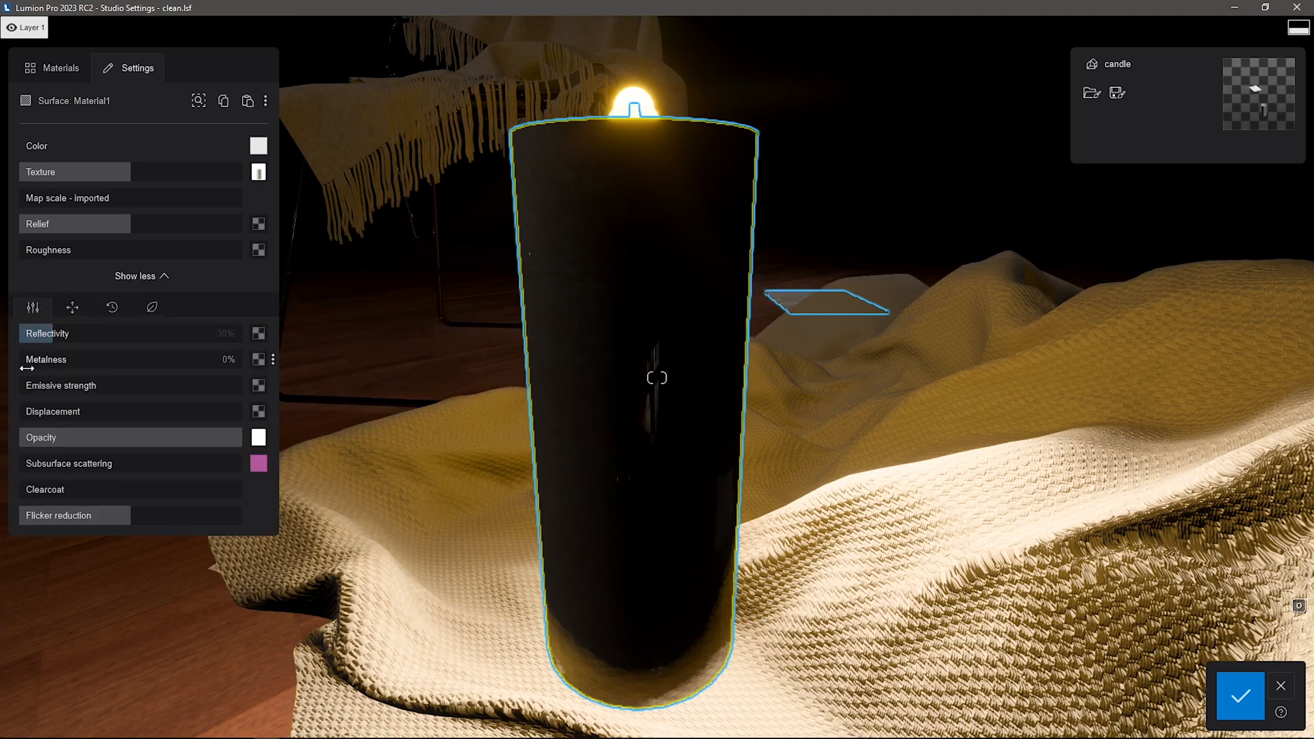
left_click_drag(32, 463, 96, 472)
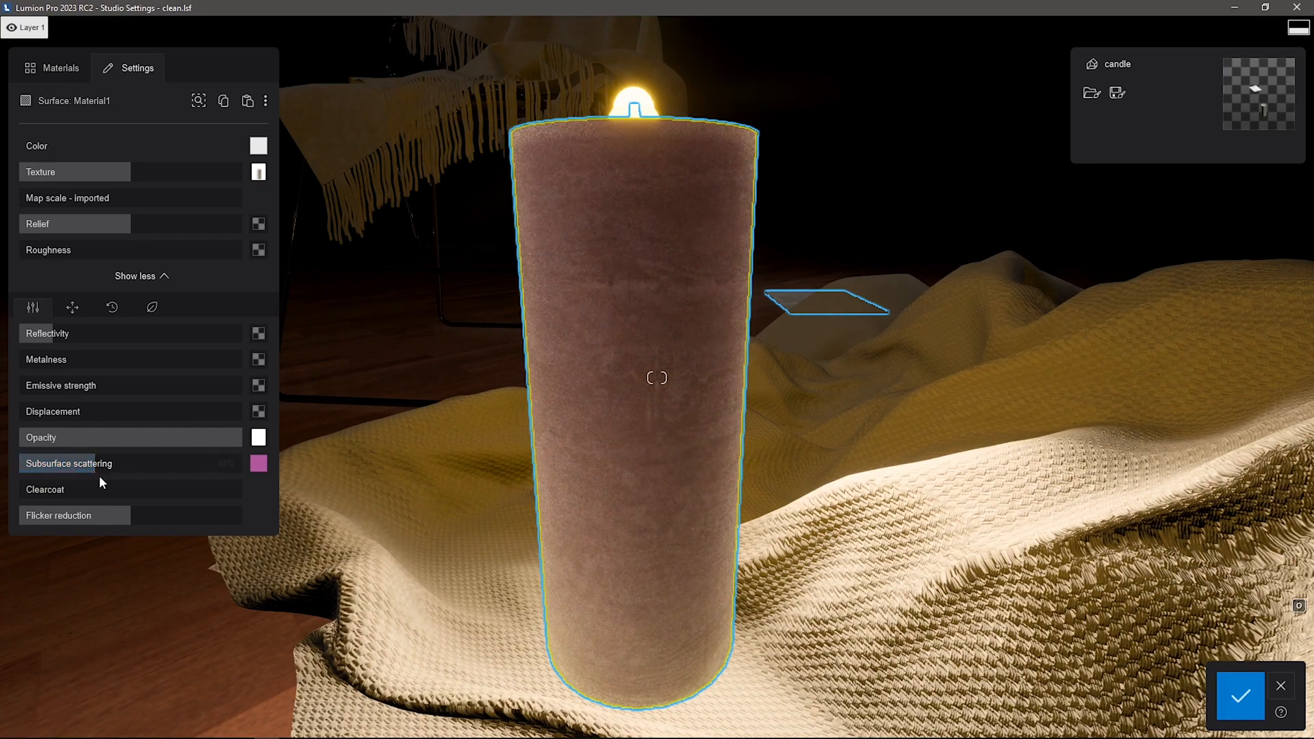